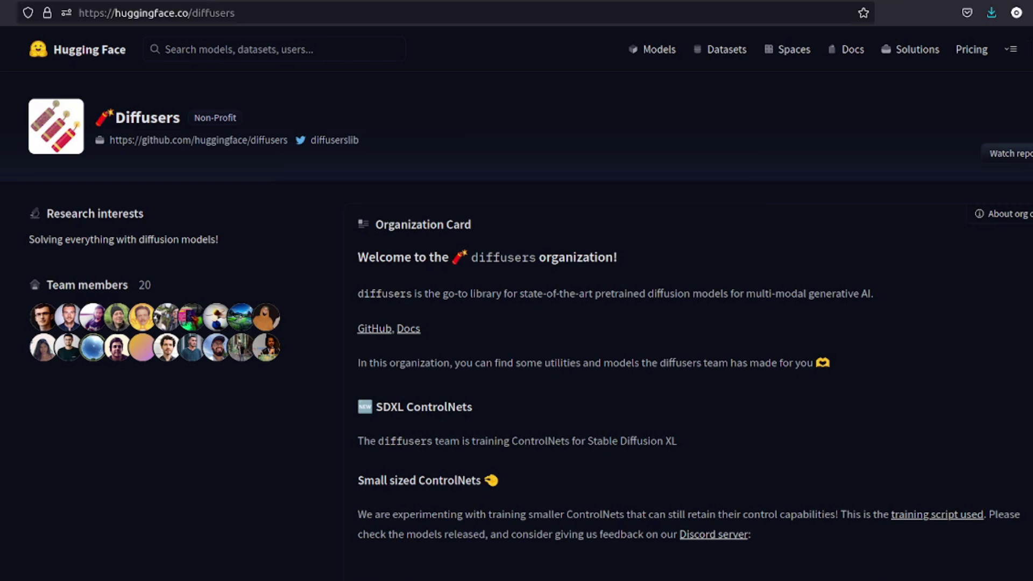
Step: Scroll to the SDXL ControlNets tables and open the controlnet-depth-sdxl-1.0 model card
{"action": "scroll", "coordinate": [368, 239], "scroll_direction": "down", "scroll_amount": 7}
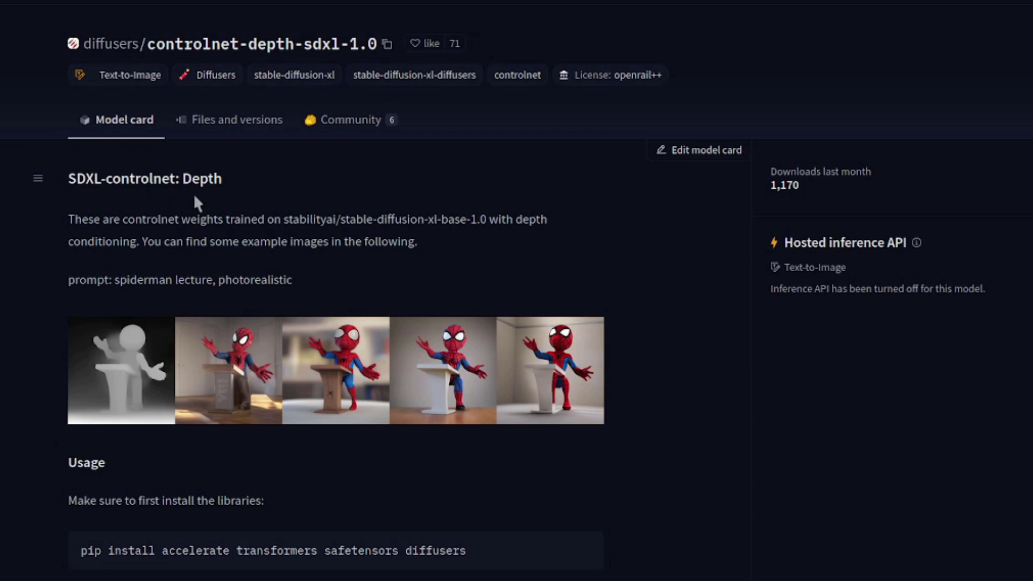
Step: View the downloadable files of the controlnet-depth-sdxl-1.0 model
{"action": "left_click", "coordinate": [237, 129]}
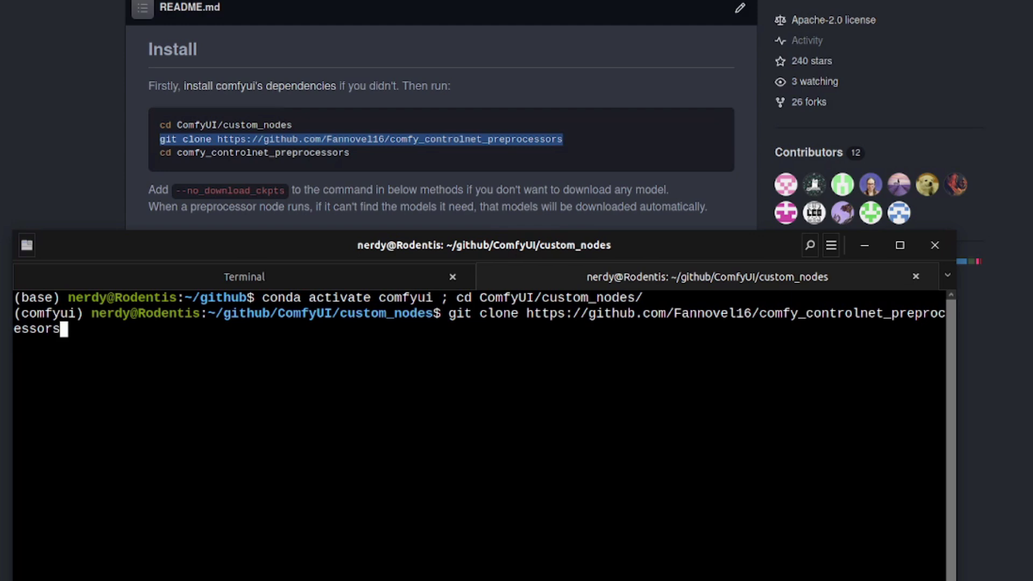
Step: Run the comfy_controlnet_preprocessors git clone, then launch its ./install.sh script
{"action": "key", "text": "Return"}
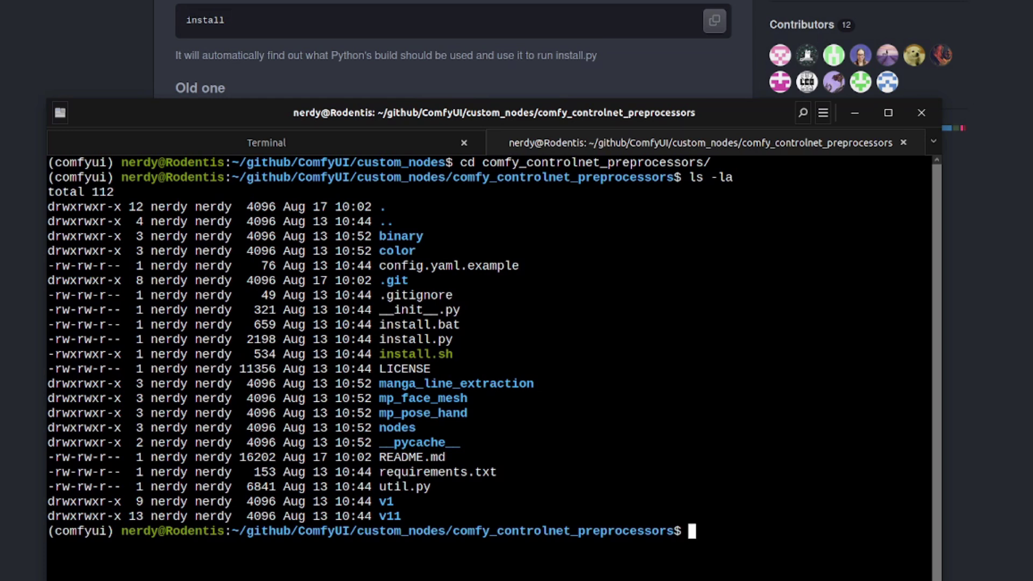
{"action": "type", "text": "install"}
{"action": "key", "text": "Return"}
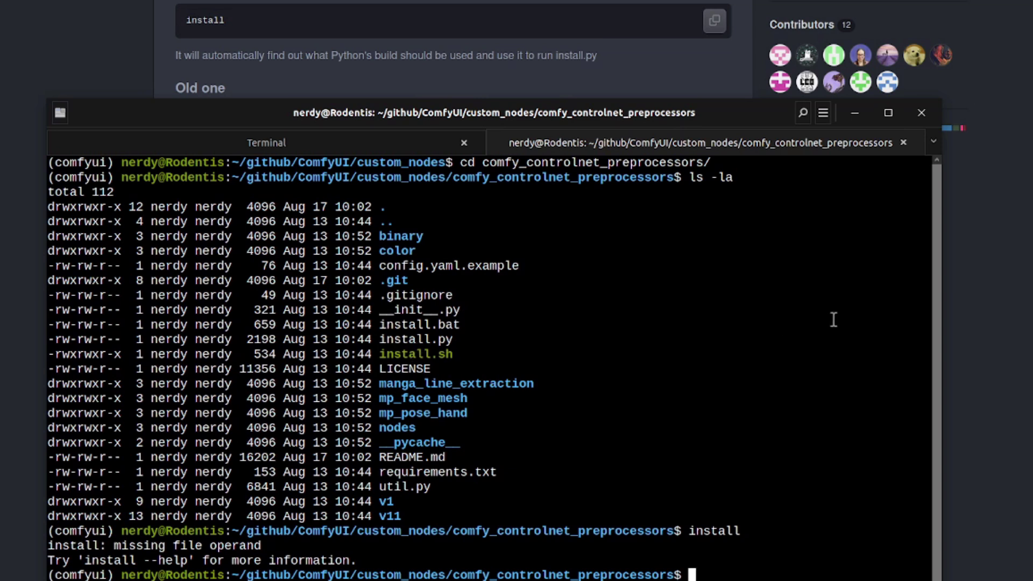
{"action": "type", "text": "./i nstall.sh"}
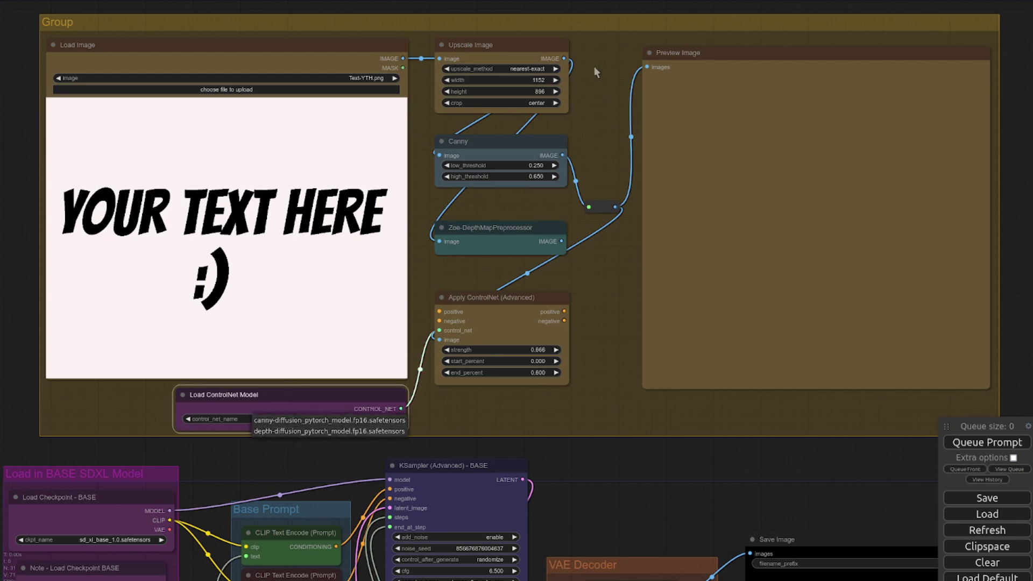
{"action": "left_click", "coordinate": [505, 46]}
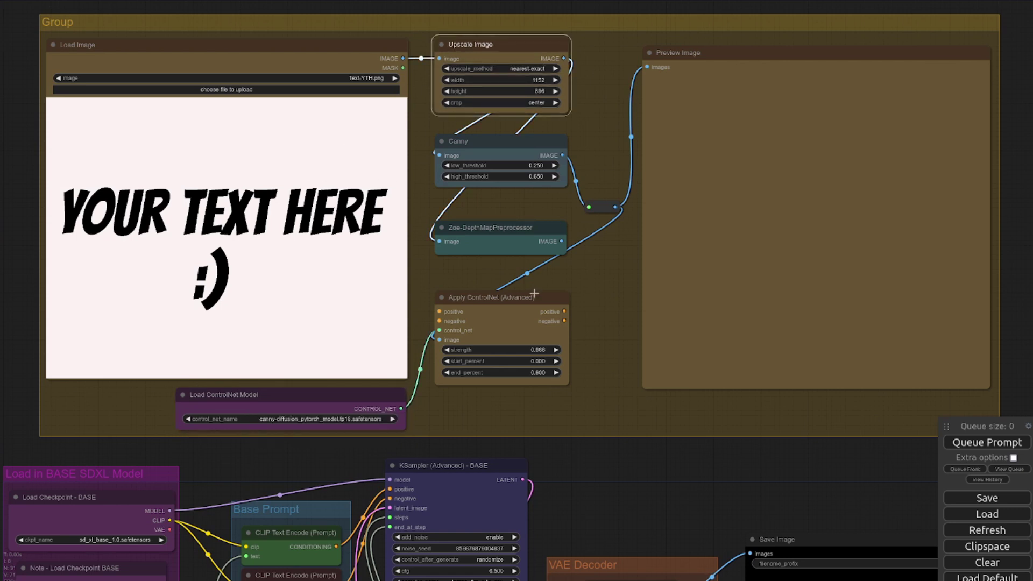
{"action": "left_click", "coordinate": [514, 142]}
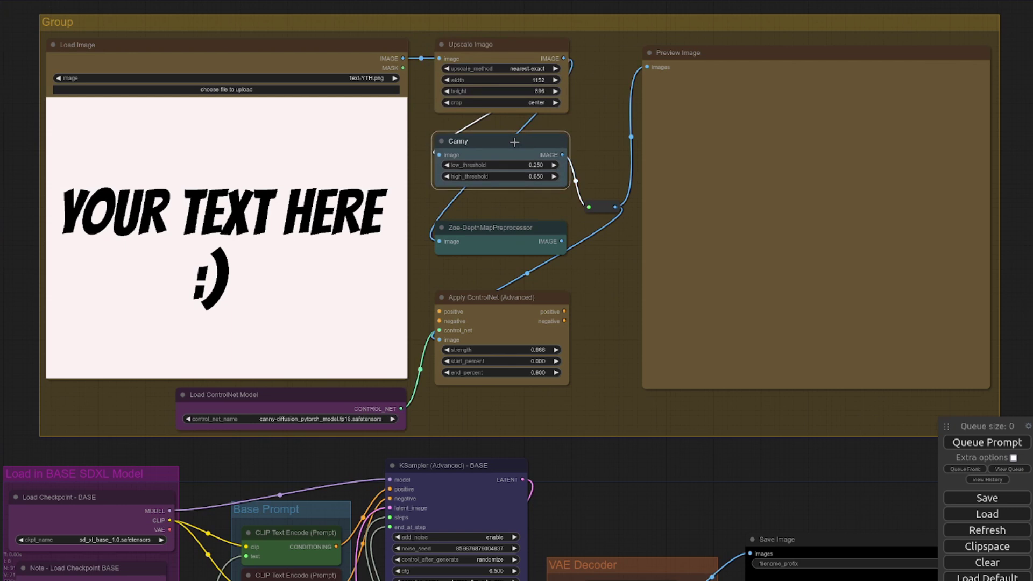
{"action": "left_click", "coordinate": [494, 227]}
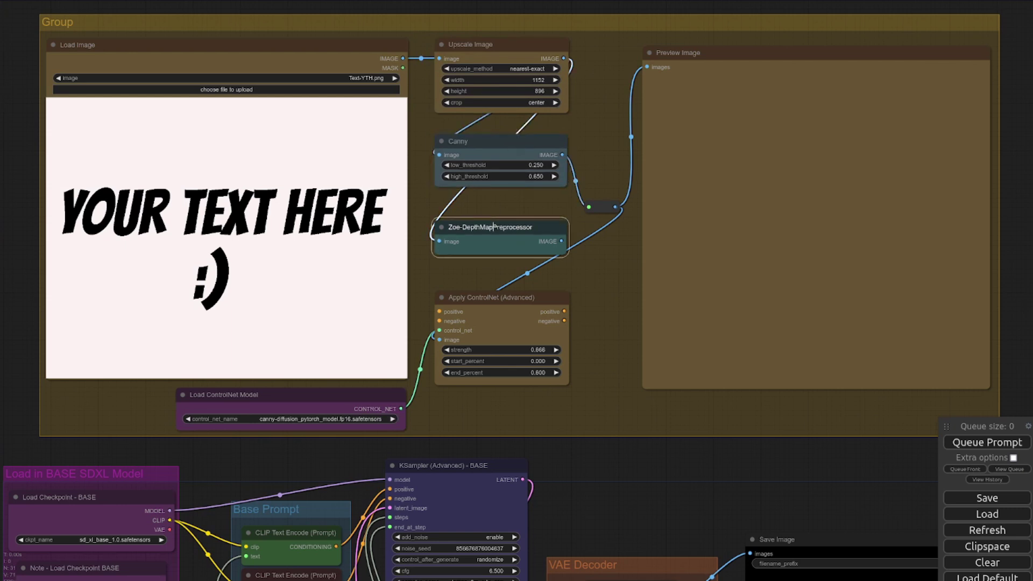
{"action": "left_click_drag", "start_coordinate": [560, 240], "coordinate": [588, 206]}
{"action": "left_click_drag", "start_coordinate": [562, 155], "coordinate": [589, 207]}
{"action": "left_click", "coordinate": [556, 469]}
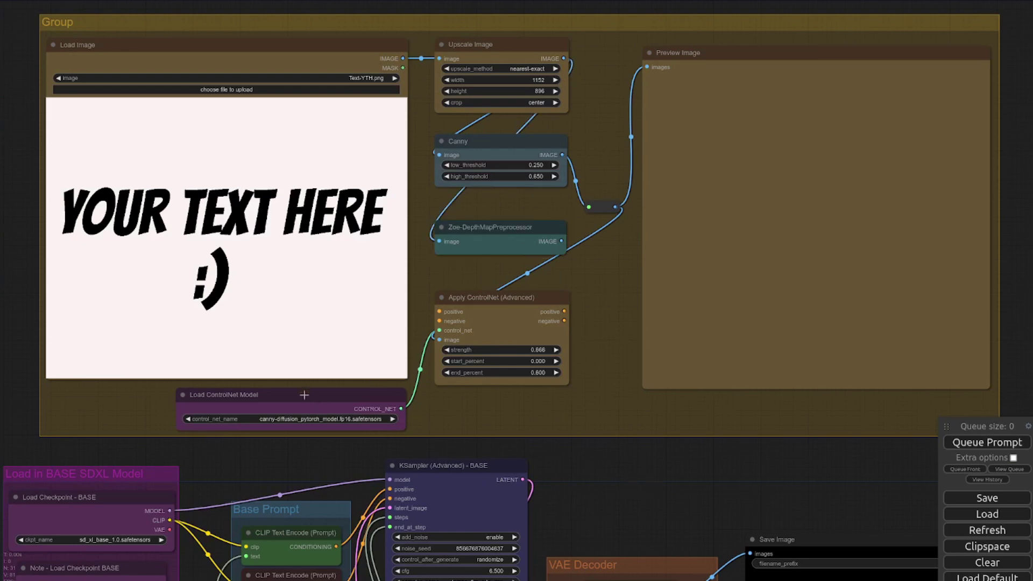
{"action": "right_click", "coordinate": [422, 265]}
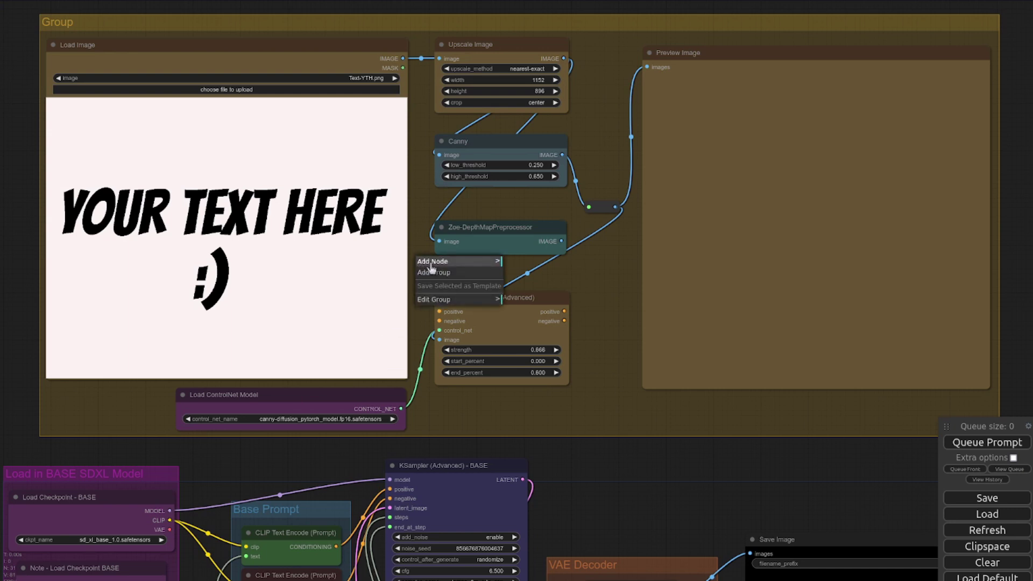
{"action": "left_click", "coordinate": [431, 263]}
{"action": "left_click", "coordinate": [531, 275]}
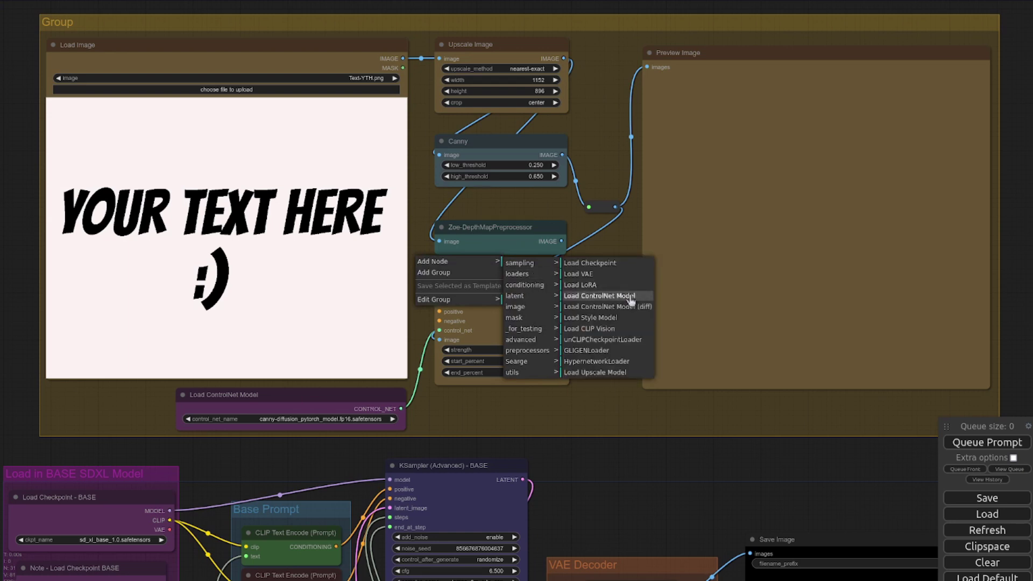
{"action": "right_click", "coordinate": [425, 190]}
{"action": "left_click", "coordinate": [433, 193]}
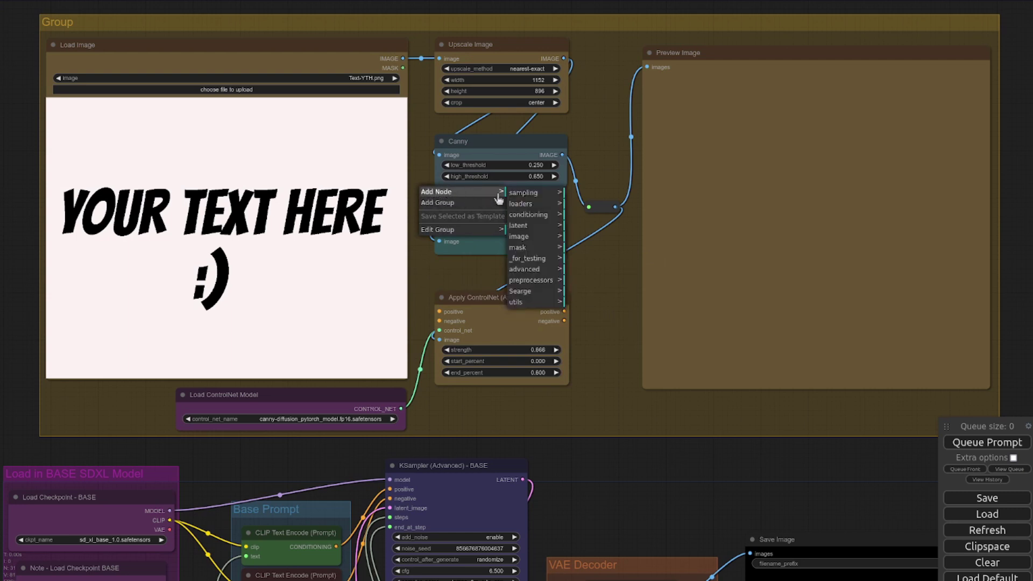
{"action": "left_click", "coordinate": [529, 238]}
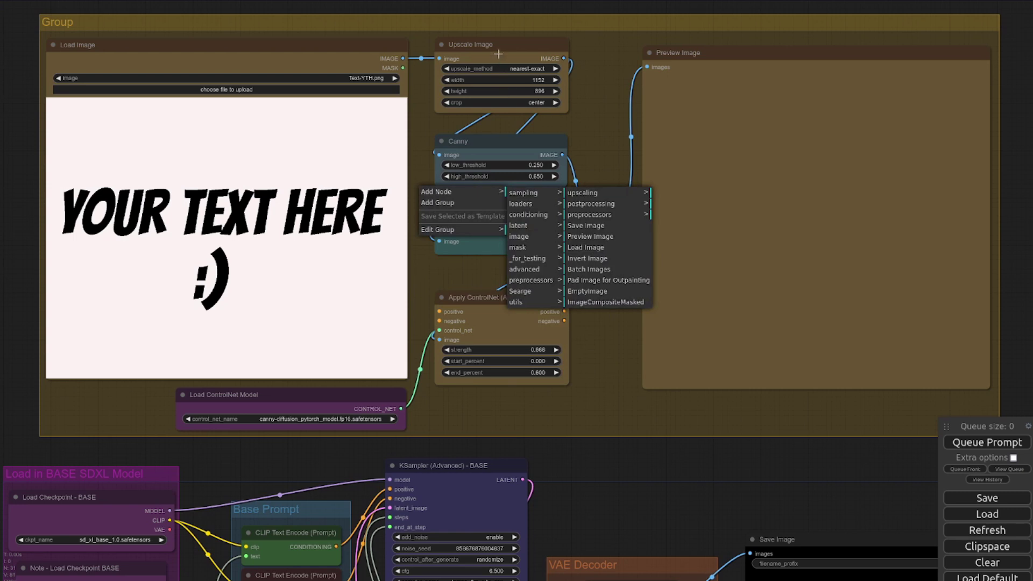
{"action": "left_click", "coordinate": [581, 195]}
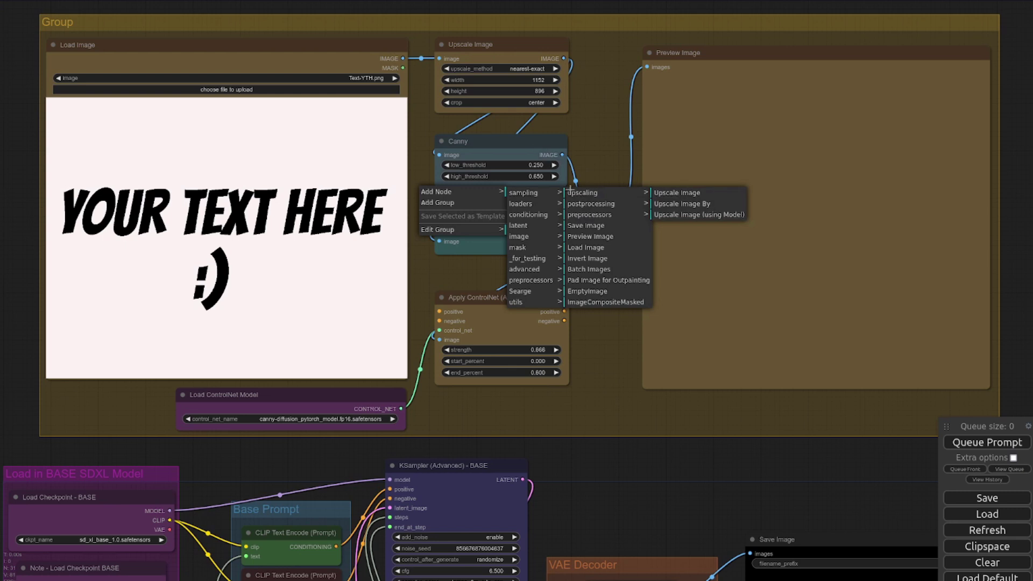
{"action": "left_click", "coordinate": [591, 215]}
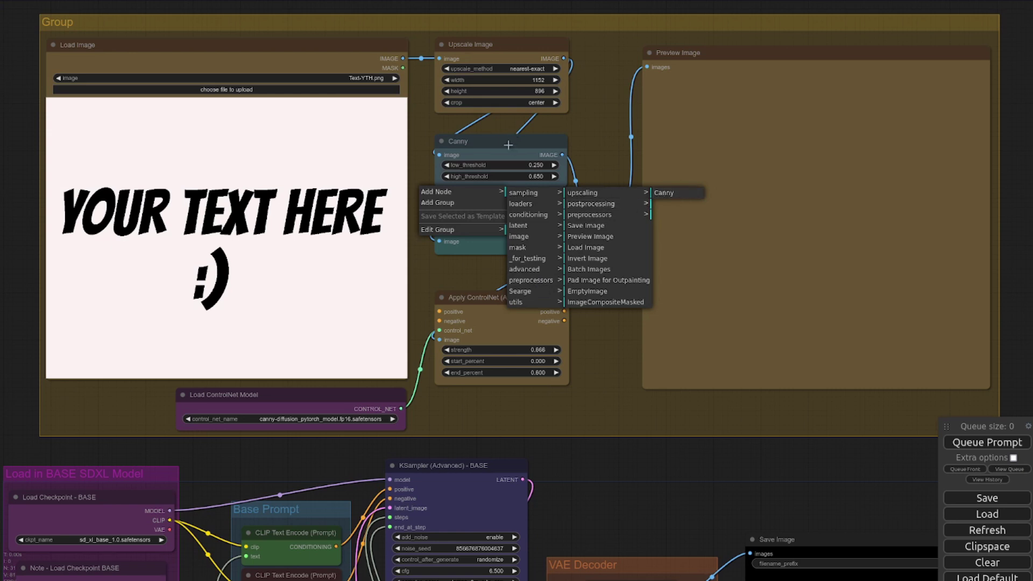
{"action": "left_click", "coordinate": [595, 329]}
Step: Browse the ControlNet preprocessor categories for normal and depth map nodes, adding nothing
{"action": "right_click", "coordinate": [584, 276]}
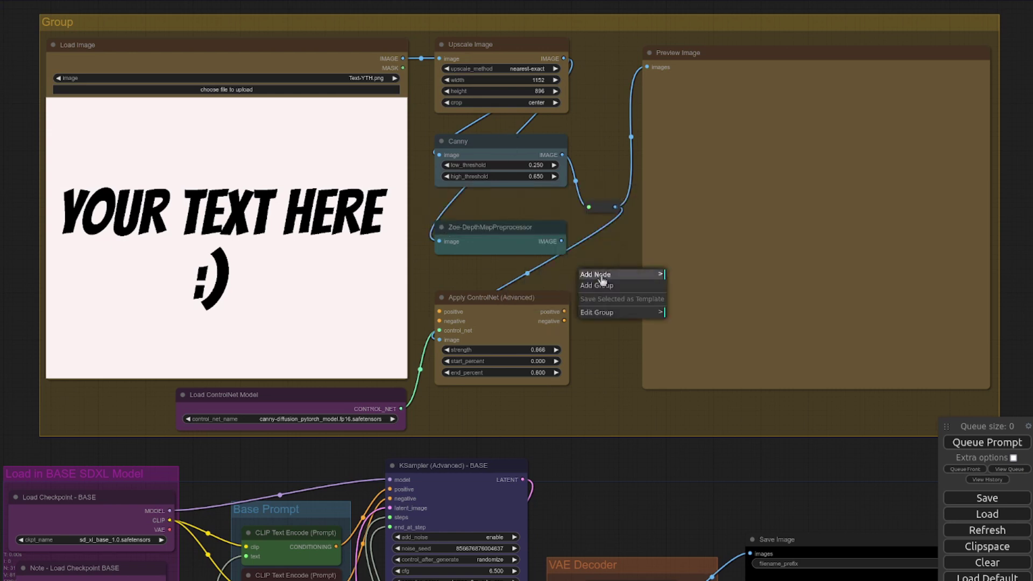
{"action": "left_click", "coordinate": [595, 274]}
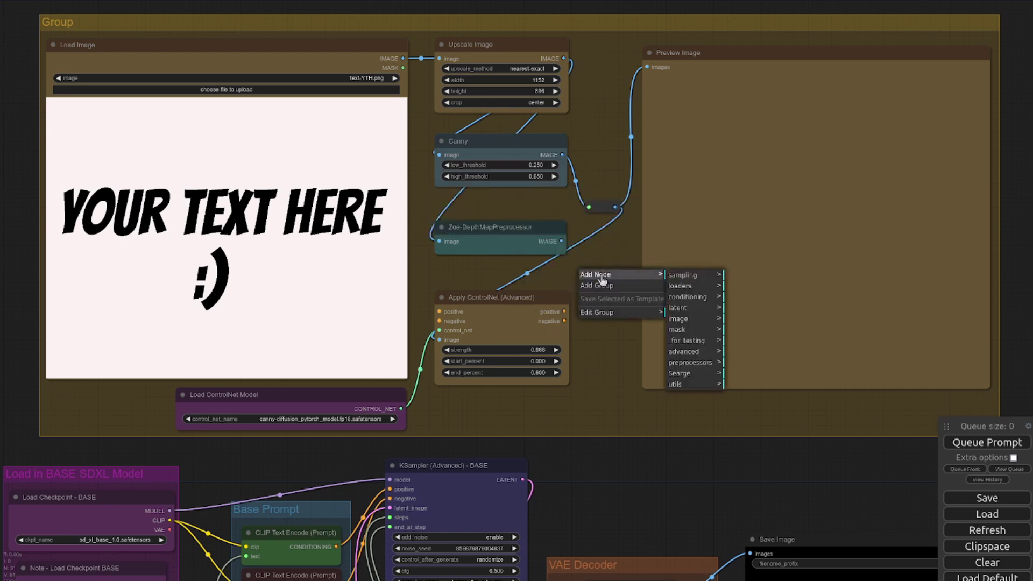
{"action": "left_click", "coordinate": [688, 363]}
{"action": "left_click", "coordinate": [749, 288]}
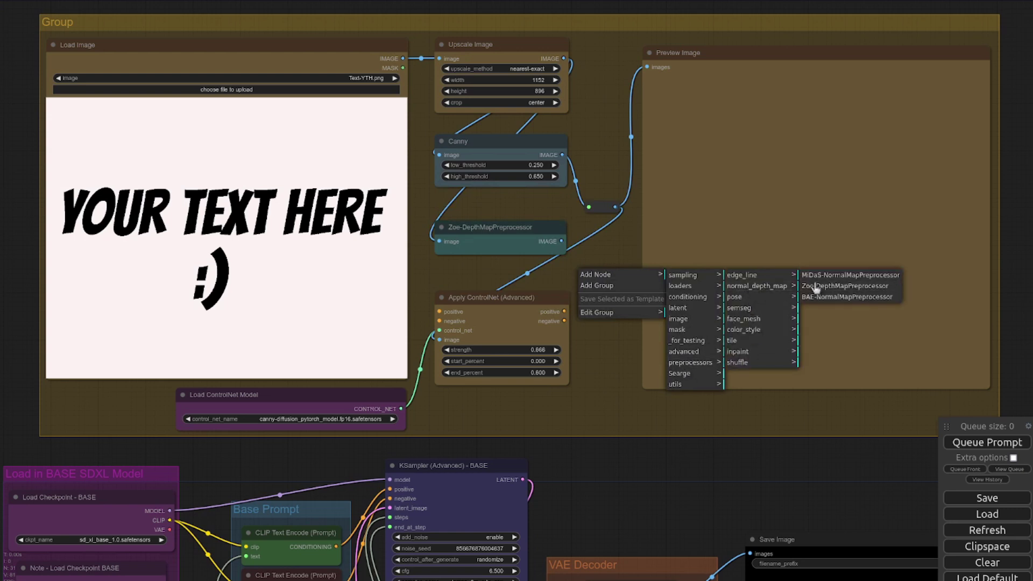
{"action": "left_click", "coordinate": [627, 394]}
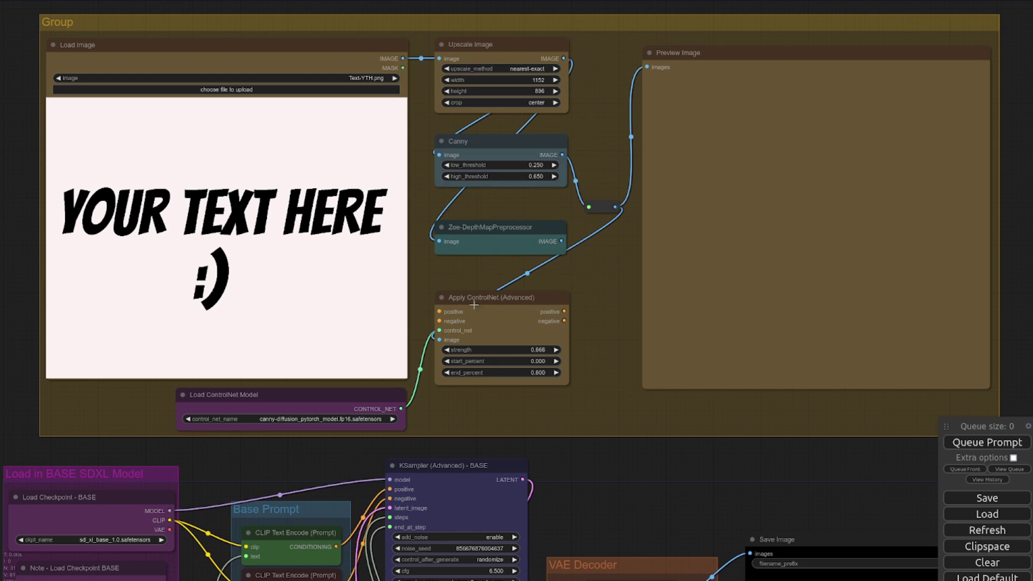
Step: Look through the conditioning nodes, including Apply ControlNet, without adding one
{"action": "right_click", "coordinate": [425, 265]}
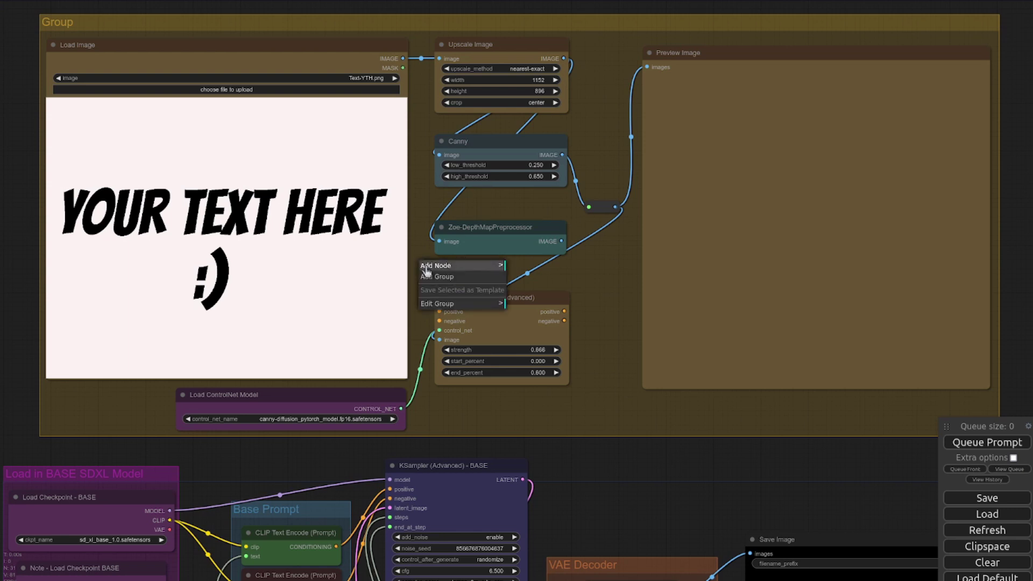
{"action": "left_click", "coordinate": [425, 266]}
{"action": "left_click", "coordinate": [539, 291]}
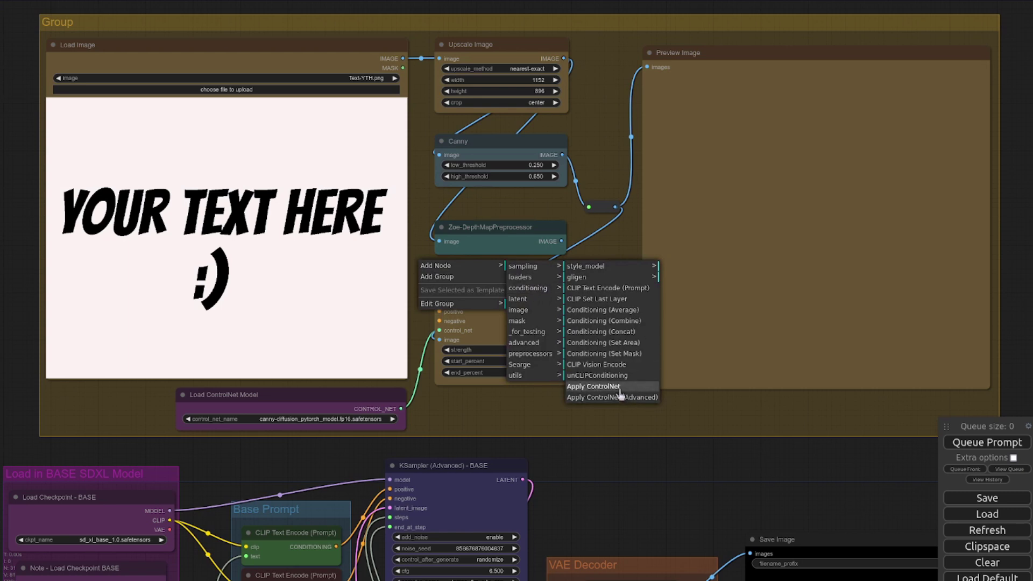
{"action": "left_click", "coordinate": [502, 399]}
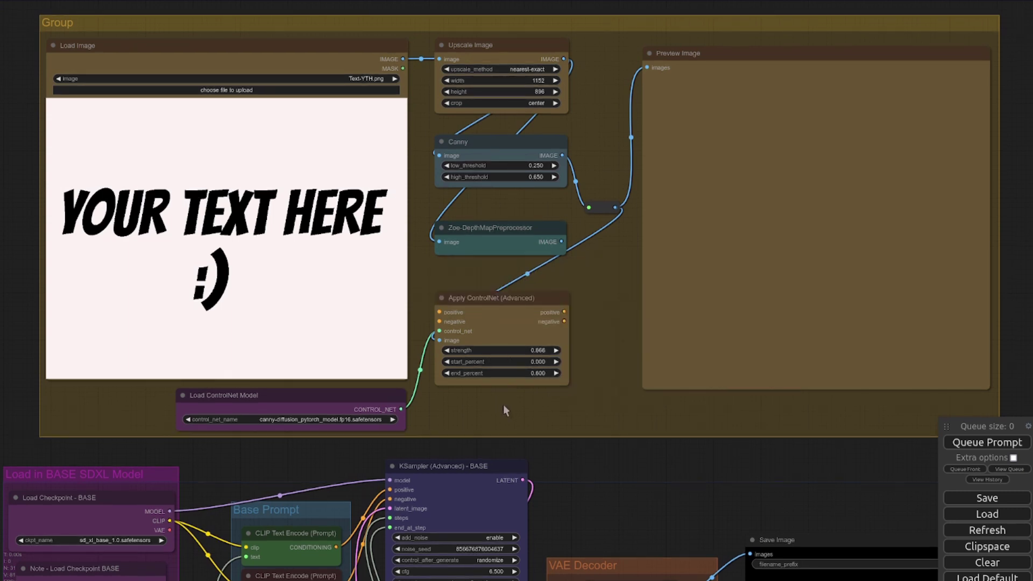
Step: Check the utils nodes, then list the image nodes such as Preview Image
{"action": "right_click", "coordinate": [597, 285]}
{"action": "left_click", "coordinate": [602, 286]}
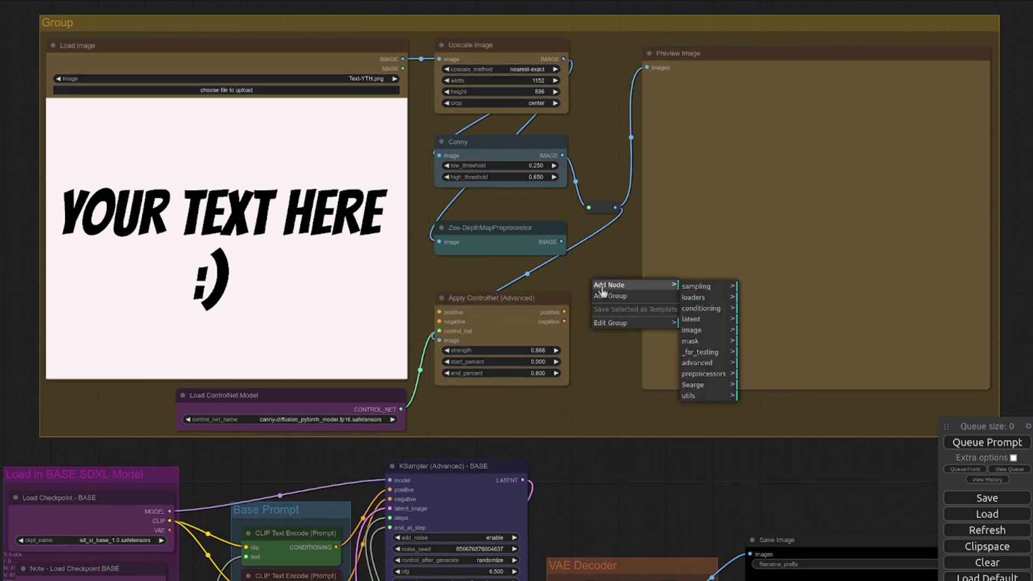
{"action": "left_click", "coordinate": [701, 396]}
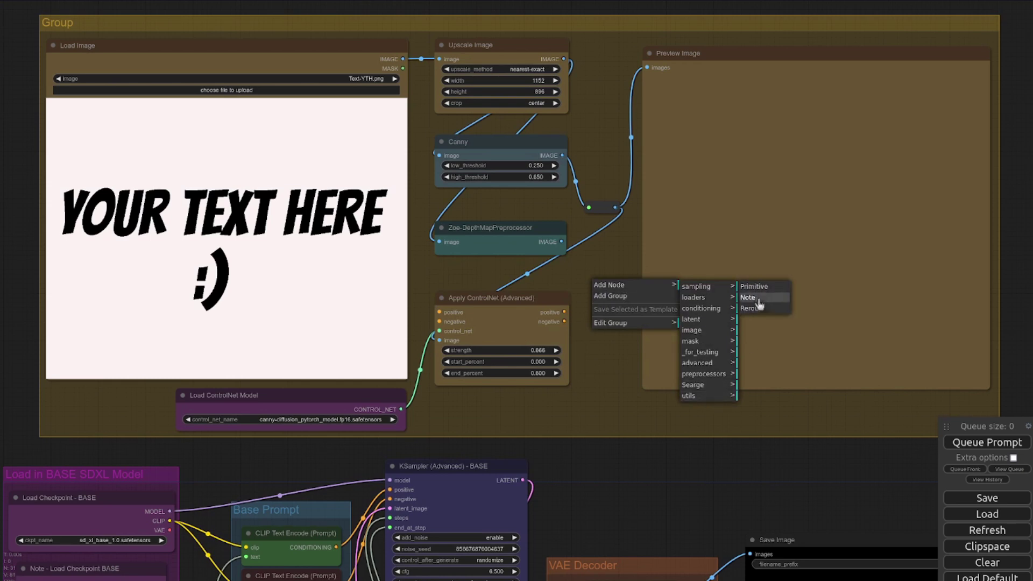
{"action": "left_click", "coordinate": [635, 276]}
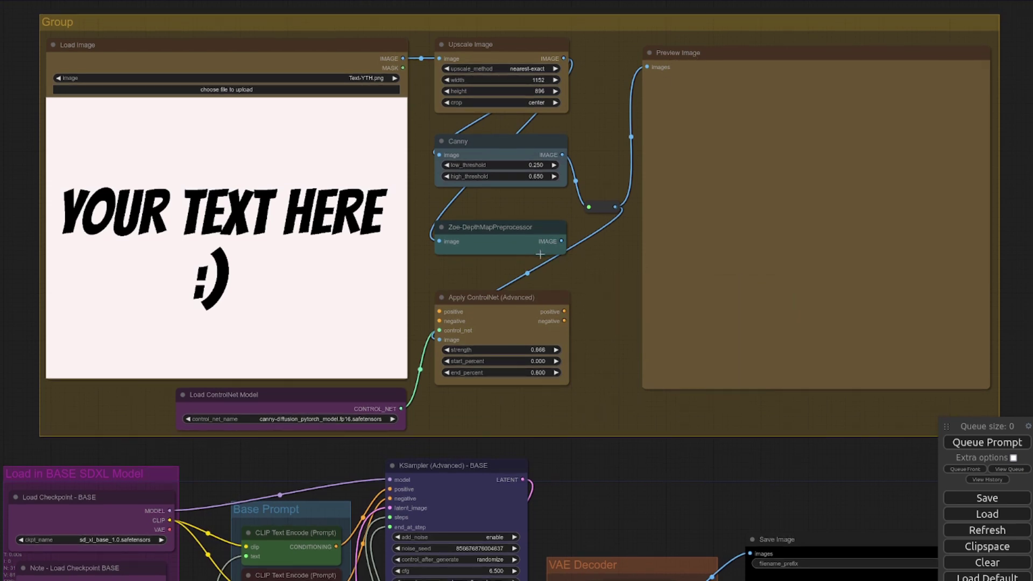
{"action": "right_click", "coordinate": [605, 282]}
{"action": "left_click", "coordinate": [628, 288]}
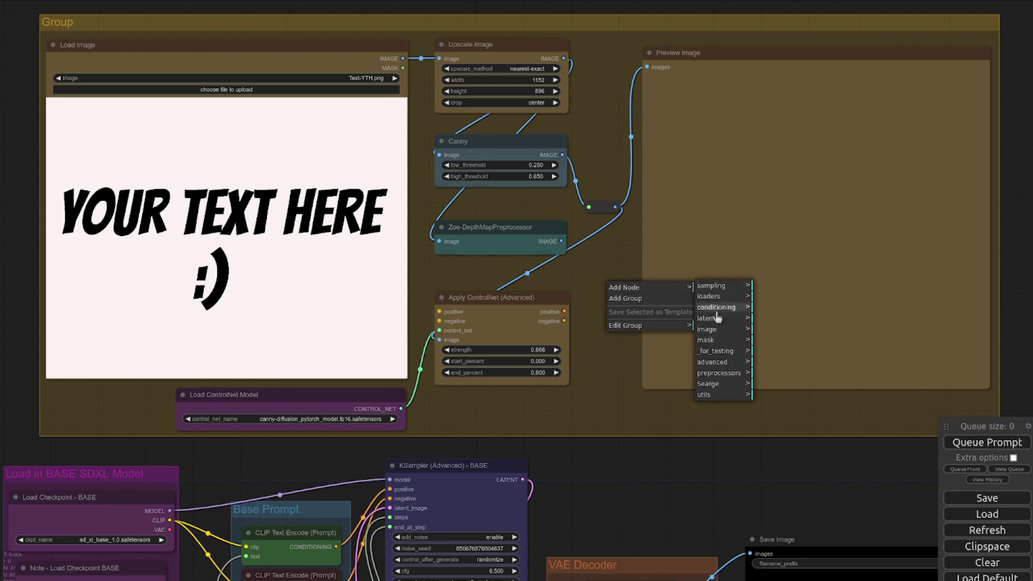
{"action": "left_click", "coordinate": [719, 329]}
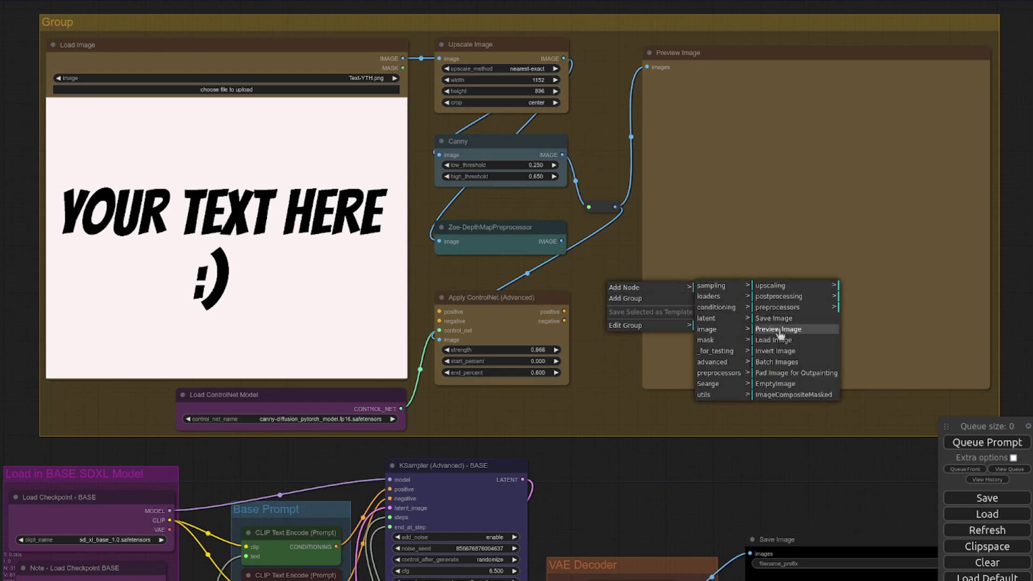
Step: Pan down to the sampler and prompt nodes, then back up to the ControlNet group
{"action": "left_click_drag", "start_coordinate": [825, 491], "coordinate": [844, 54]}
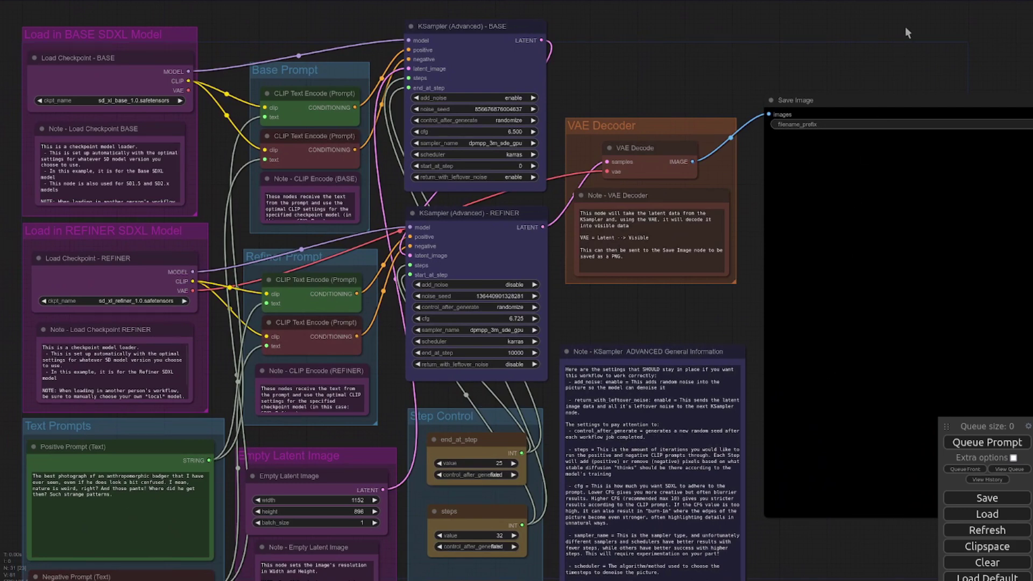
{"action": "left_click_drag", "start_coordinate": [904, 27], "coordinate": [865, 458]}
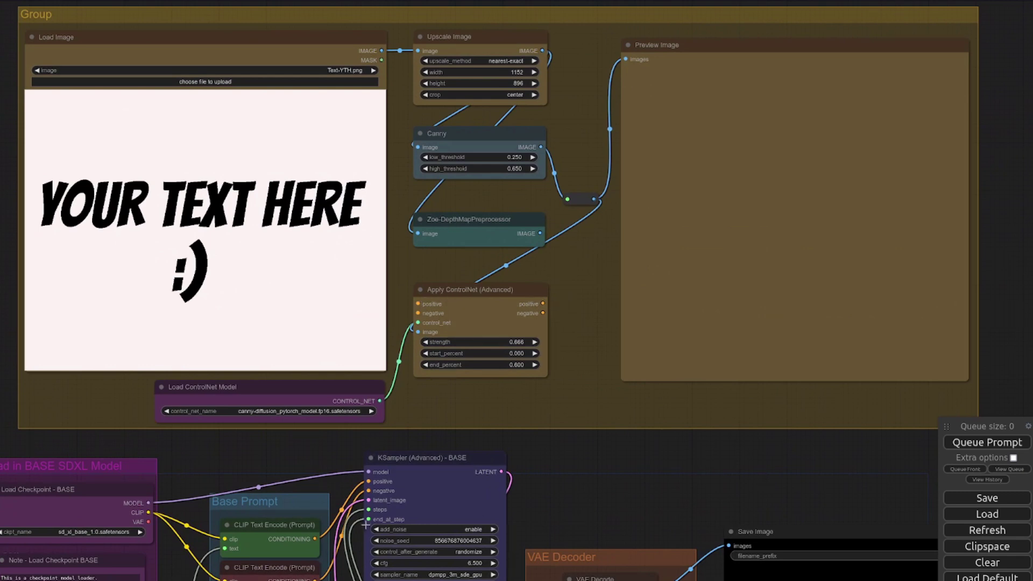
Step: Wire CLIP Text Encode positive and negative conditioning through Apply ControlNet into KSampler BASE
{"action": "left_click_drag", "start_coordinate": [699, 430], "coordinate": [729, 311]}
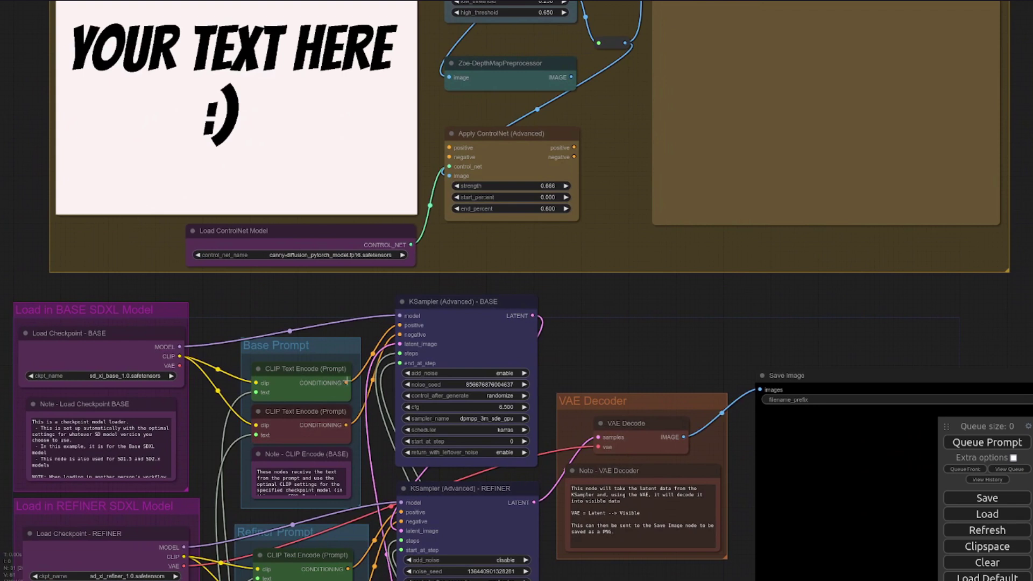
{"action": "left_click_drag", "start_coordinate": [346, 382], "coordinate": [449, 146]}
{"action": "left_click_drag", "start_coordinate": [346, 425], "coordinate": [449, 157]}
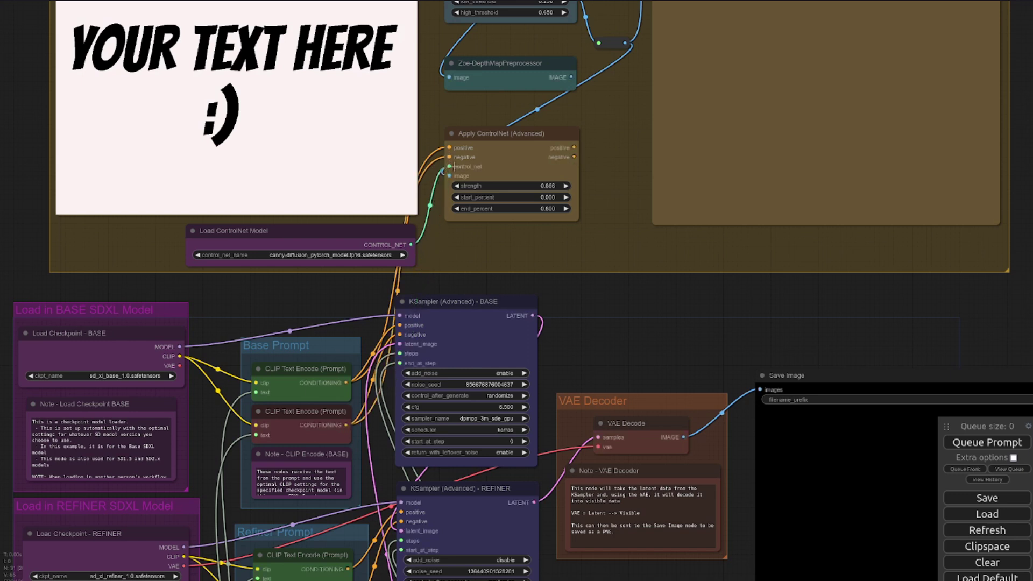
{"action": "left_click_drag", "start_coordinate": [574, 147], "coordinate": [400, 325]}
{"action": "left_click_drag", "start_coordinate": [574, 156], "coordinate": [400, 334]}
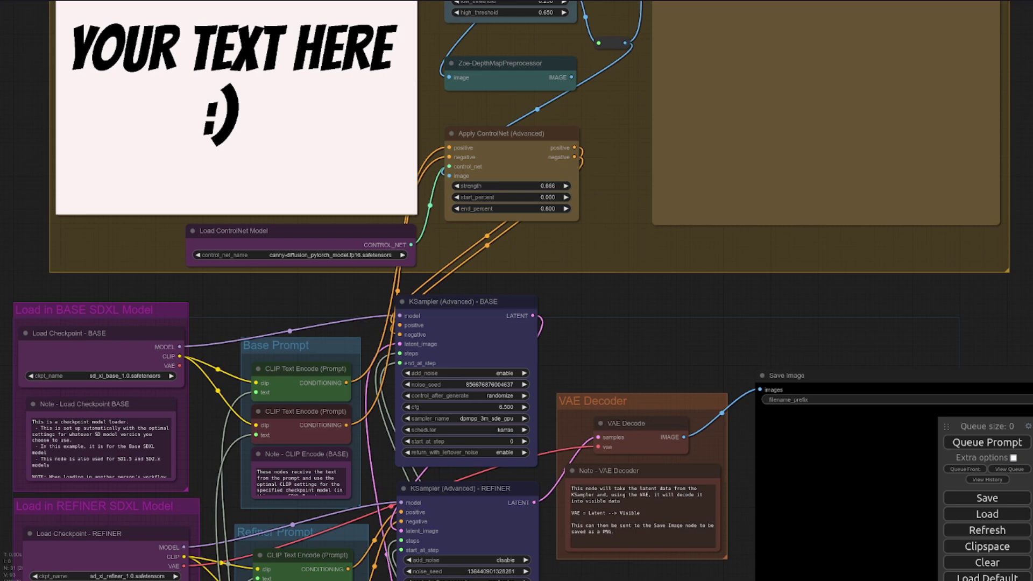
{"action": "left_click_drag", "start_coordinate": [807, 323], "coordinate": [804, 478]}
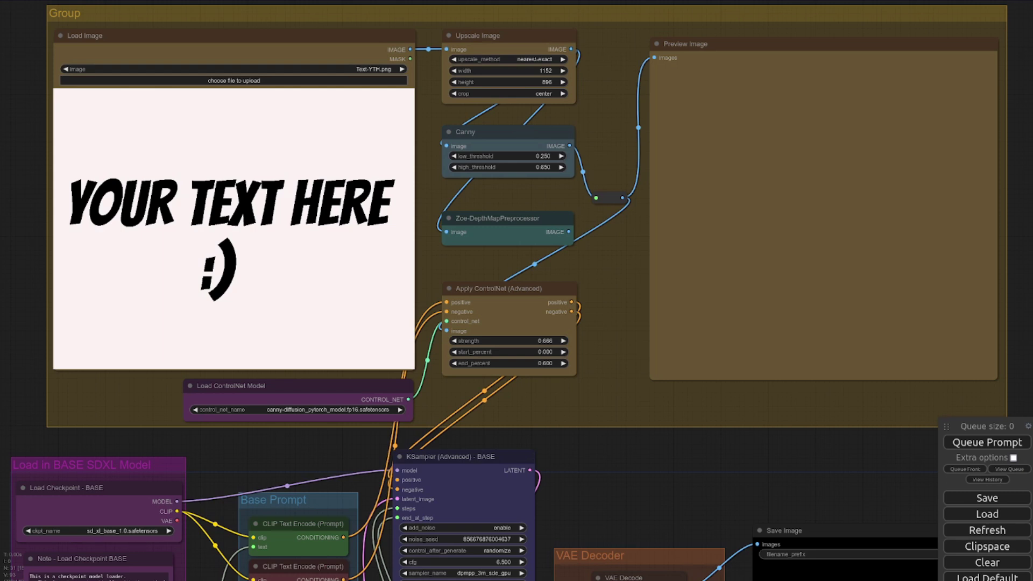
Step: Set Apply ControlNet strength 1.000 and end_percent 1.000, then queue the prompt
{"action": "left_click", "coordinate": [500, 340]}
{"action": "key", "text": "ctrl+a"}
{"action": "type", "text": "1"}
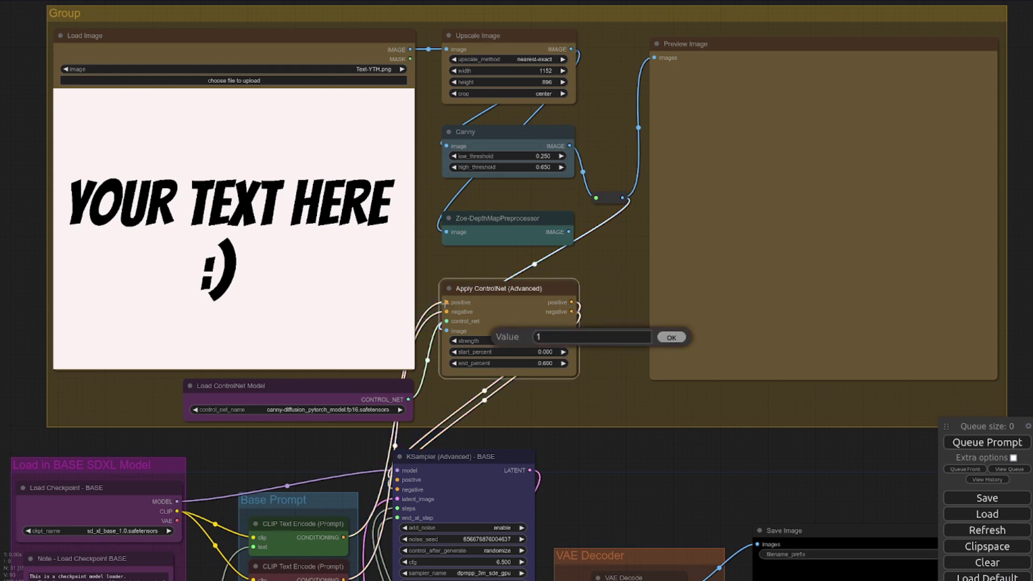
{"action": "key", "text": "Return"}
{"action": "left_click", "coordinate": [477, 364]}
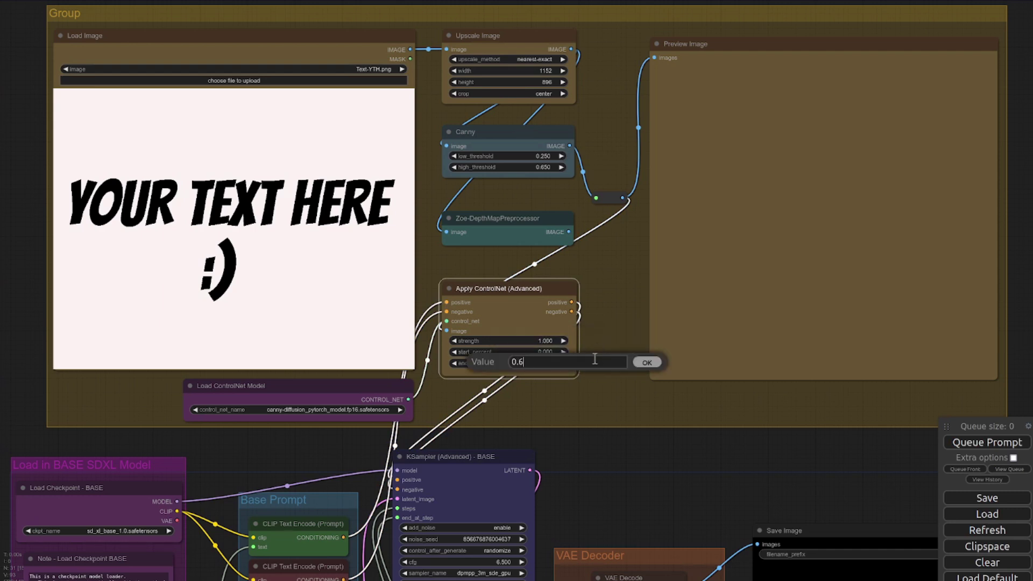
{"action": "key", "text": "ctrl+a"}
{"action": "type", "text": "1"}
{"action": "key", "text": "Return"}
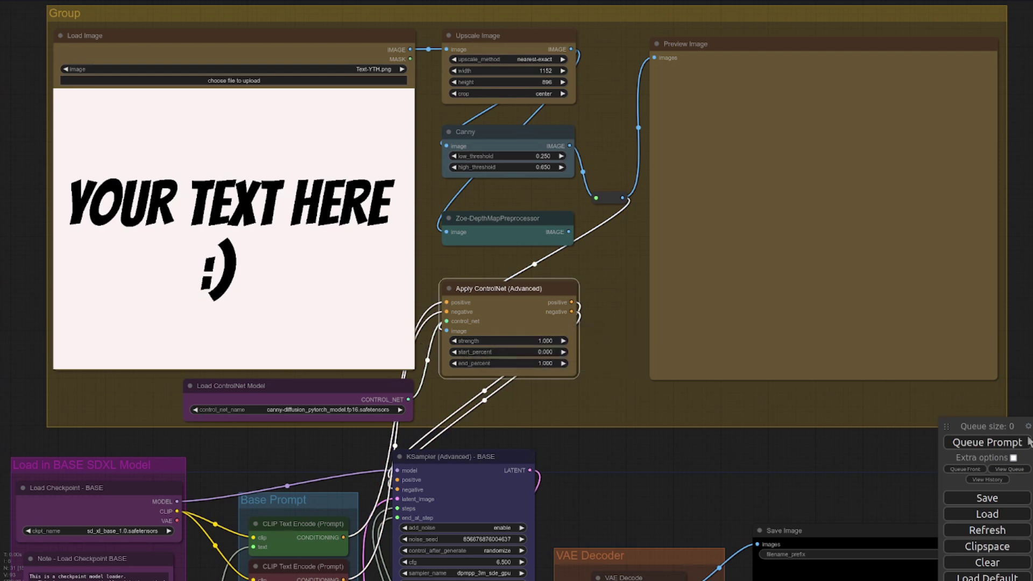
{"action": "left_click", "coordinate": [998, 447]}
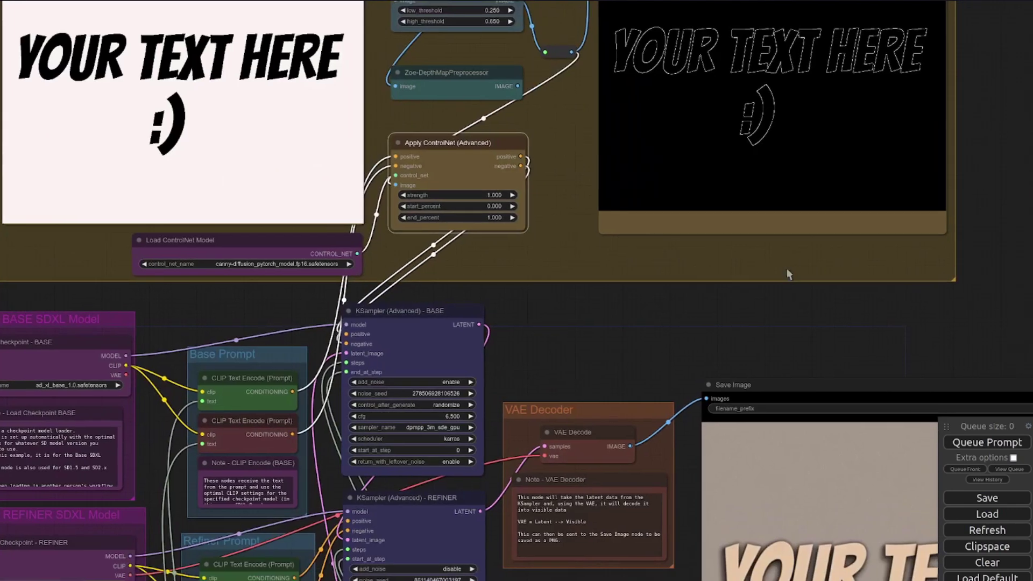
Step: Inspect the Save Image result, checkpoint loaders and text prompts across the canvas
{"action": "left_click_drag", "start_coordinate": [786, 268], "coordinate": [638, 99]}
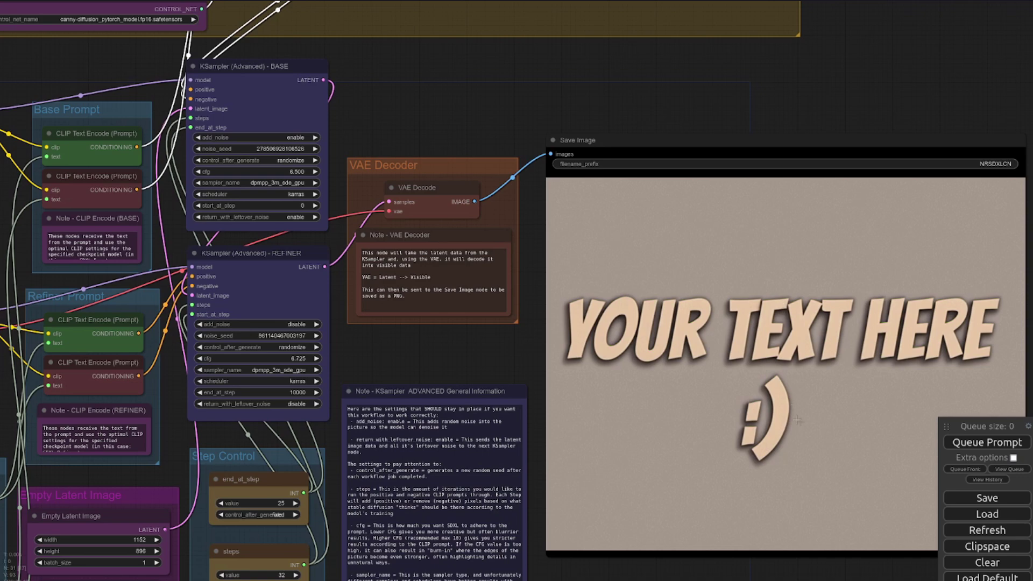
{"action": "left_click_drag", "start_coordinate": [581, 93], "coordinate": [943, 11]}
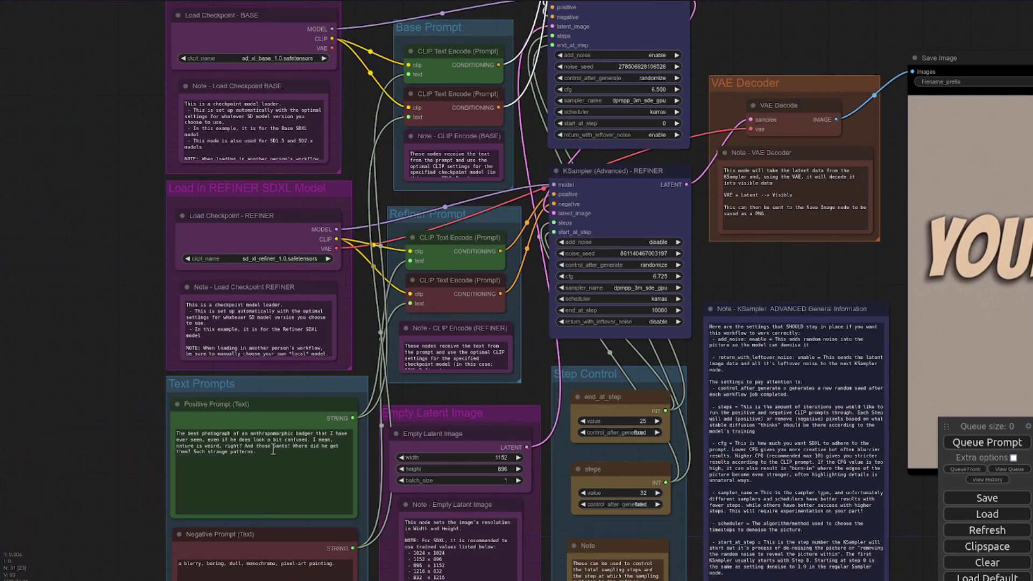
{"action": "scroll", "coordinate": [108, 461], "scroll_direction": "up", "scroll_amount": 5}
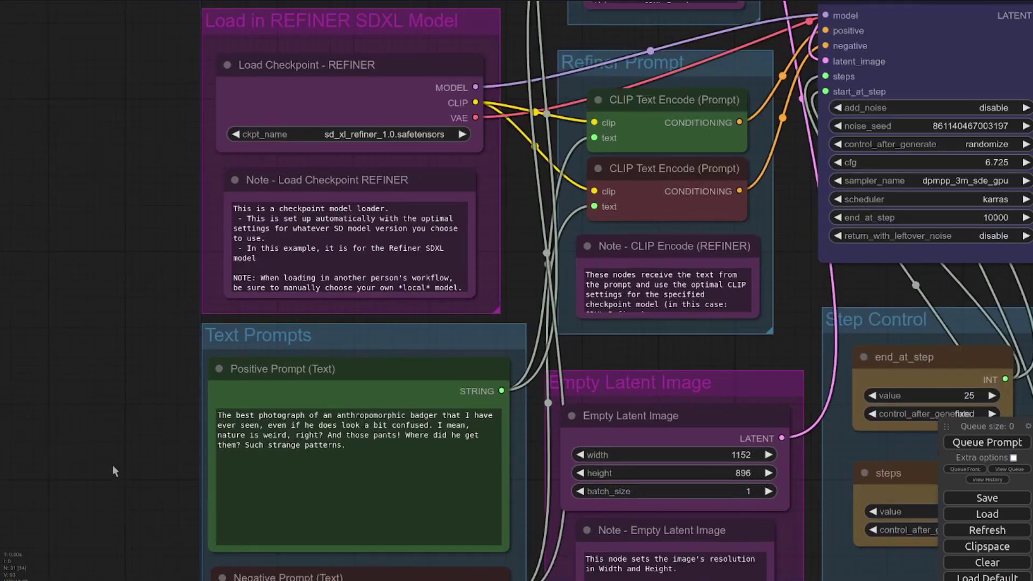
{"action": "scroll", "coordinate": [112, 465], "scroll_direction": "up", "scroll_amount": 1}
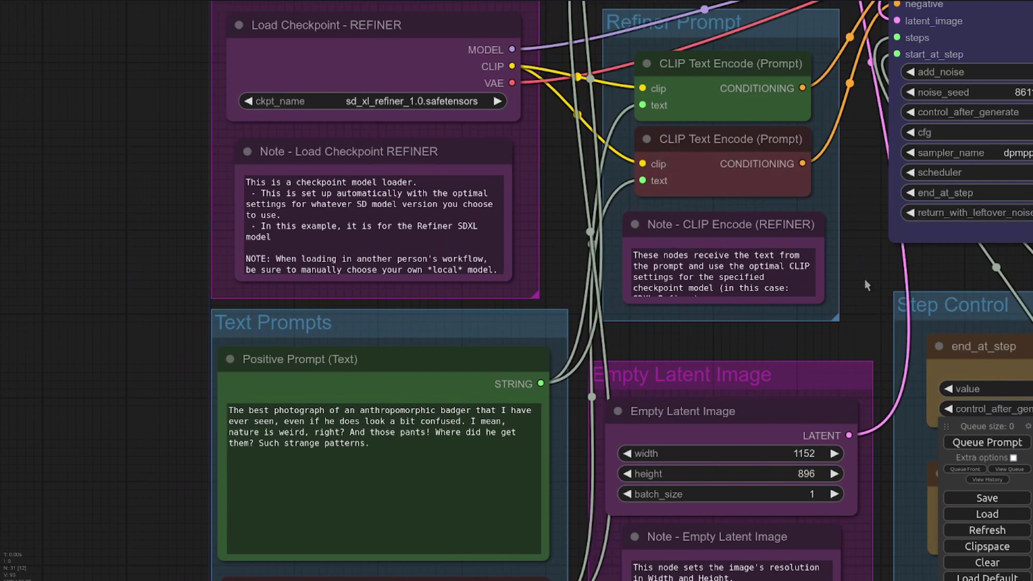
{"action": "scroll", "coordinate": [808, 356], "scroll_direction": "down", "scroll_amount": 10}
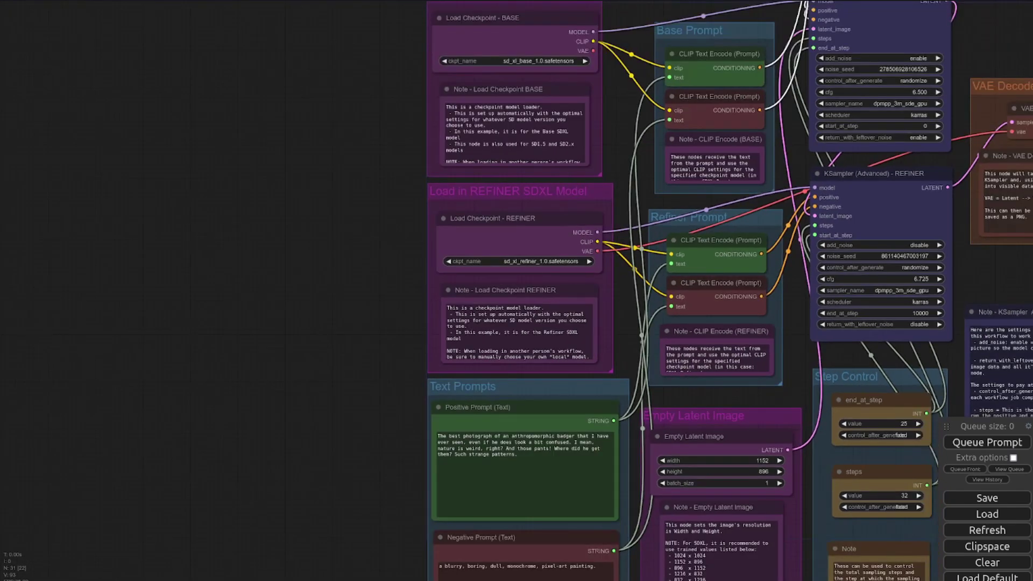
Step: Adjust the ControlNet strength, set end percent to 0.600, and queue a new run
{"action": "left_click_drag", "start_coordinate": [409, 162], "coordinate": [96, 514]}
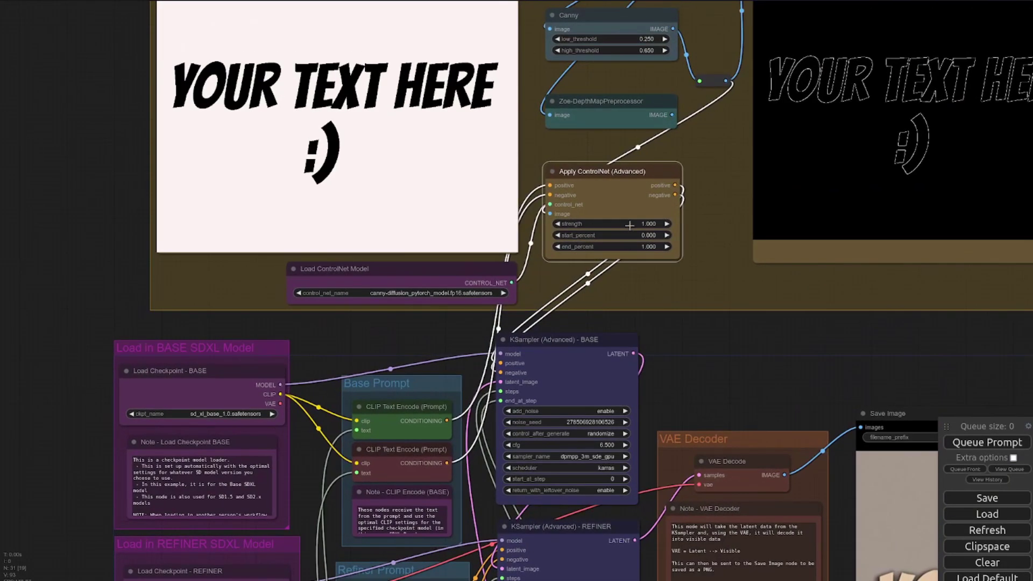
{"action": "left_click", "coordinate": [629, 224]}
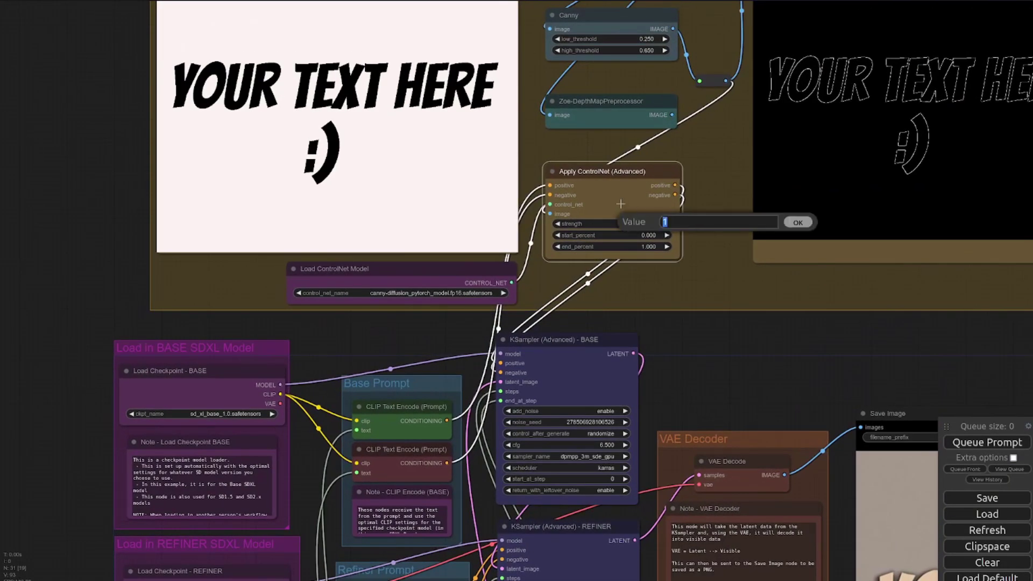
{"action": "type", "text": "1.0"}
{"action": "key", "text": "Return"}
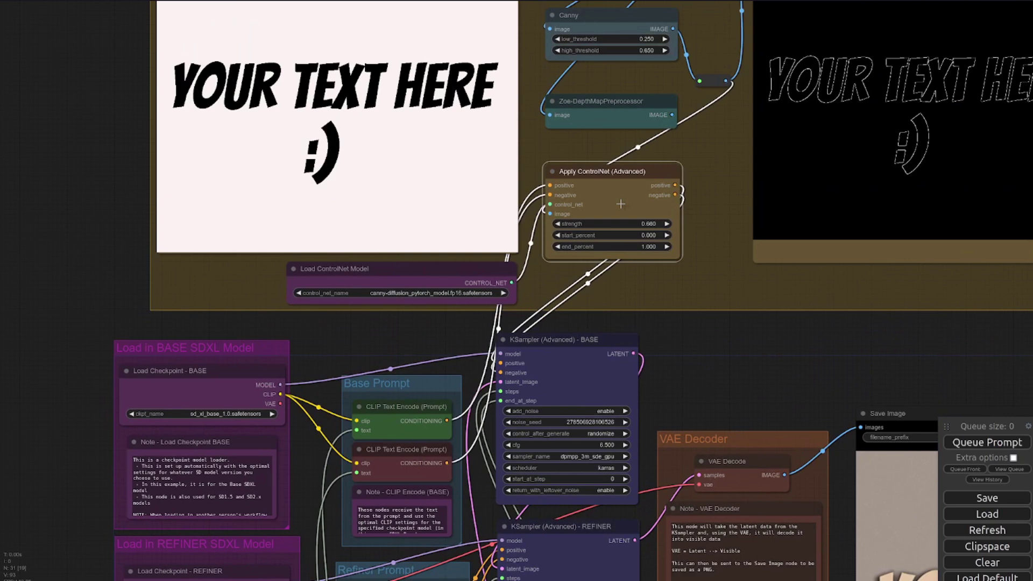
{"action": "left_click", "coordinate": [611, 246]}
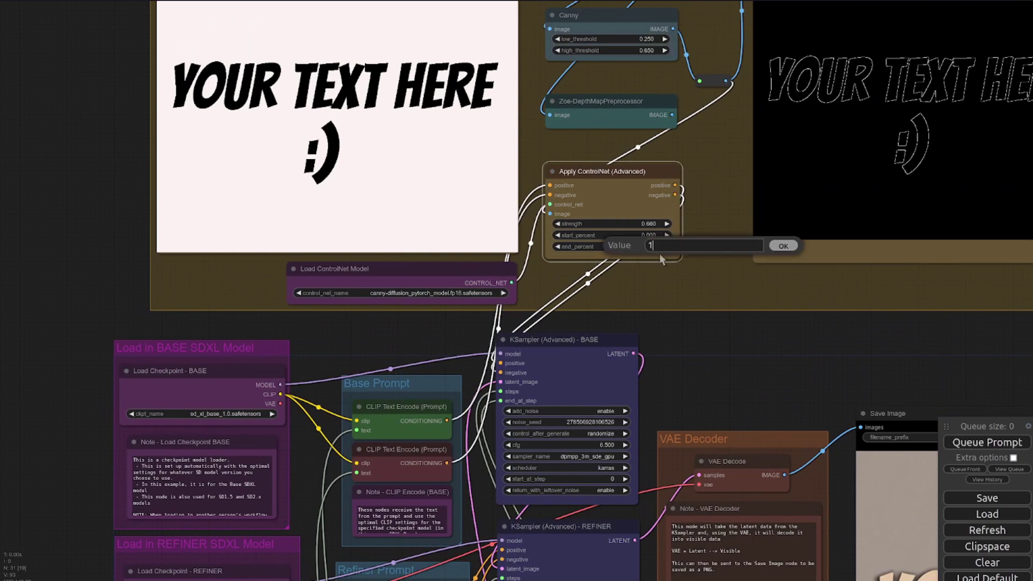
{"action": "key", "text": "BackSpace"}
{"action": "type", "text": "0.6"}
{"action": "key", "text": "Return"}
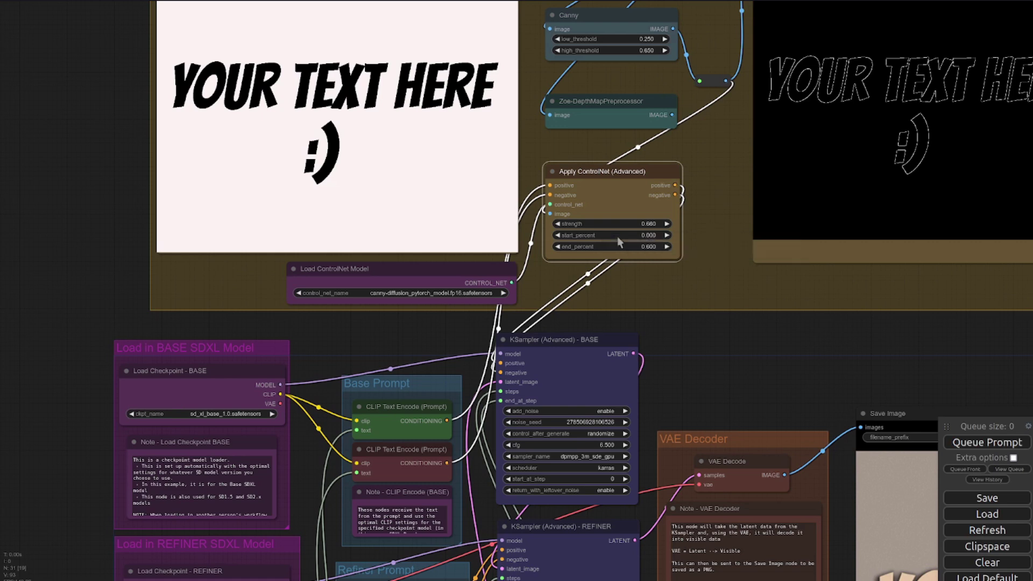
{"action": "left_click", "coordinate": [978, 444]}
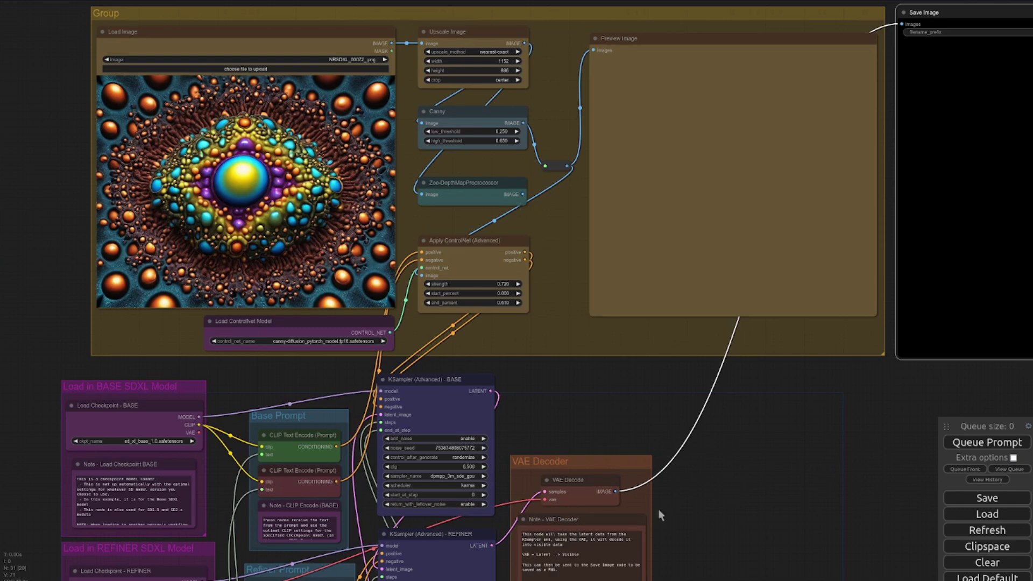
Step: Queue the workflow with the fractal sphere input image, then bring up the Save Image node's options
{"action": "scroll", "coordinate": [749, 486], "scroll_direction": "down", "scroll_amount": 10}
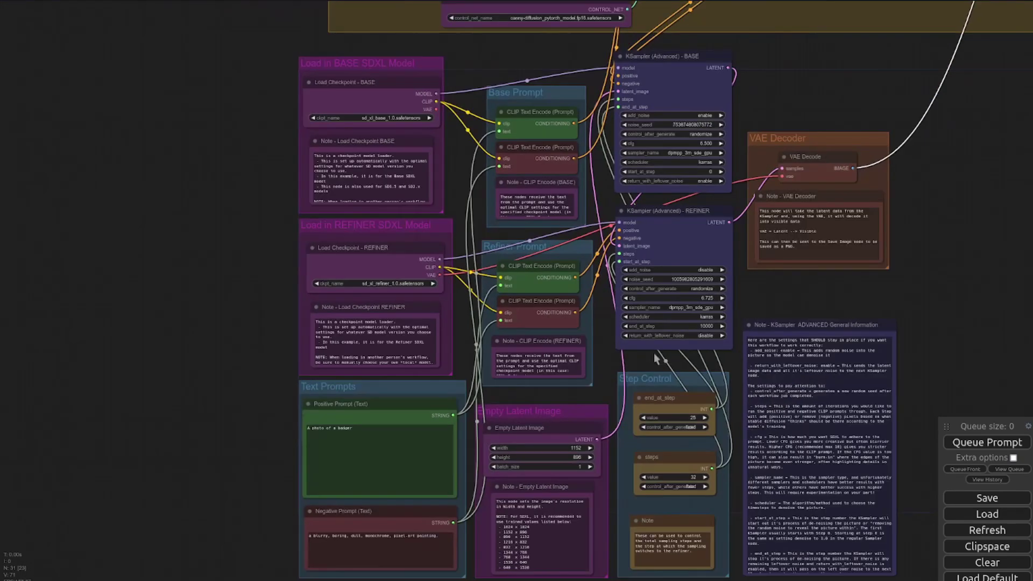
{"action": "scroll", "coordinate": [331, 463], "scroll_direction": "up", "scroll_amount": 2}
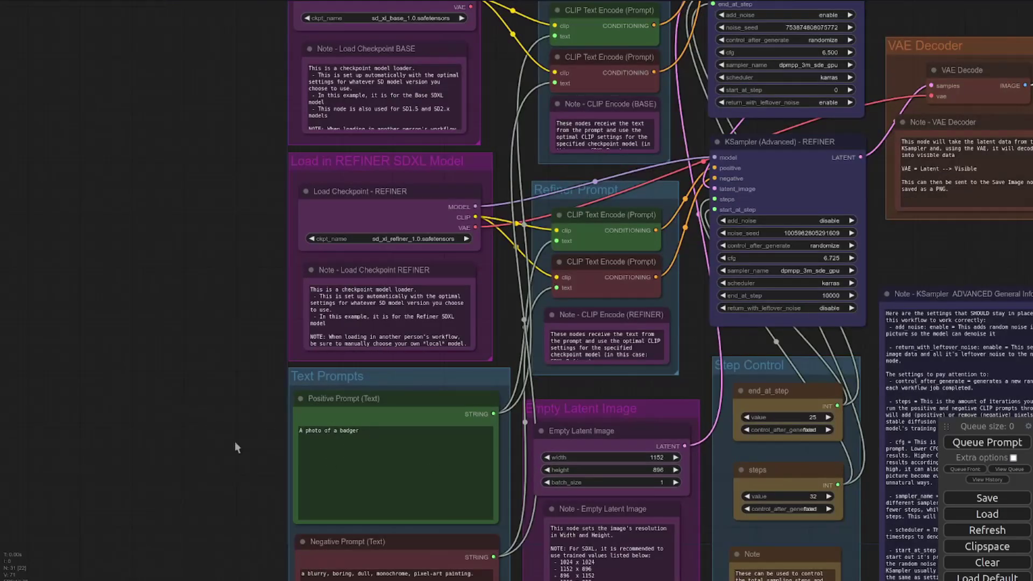
{"action": "scroll", "coordinate": [235, 450], "scroll_direction": "up", "scroll_amount": 3}
{"action": "scroll", "coordinate": [139, 323], "scroll_direction": "down", "scroll_amount": 6}
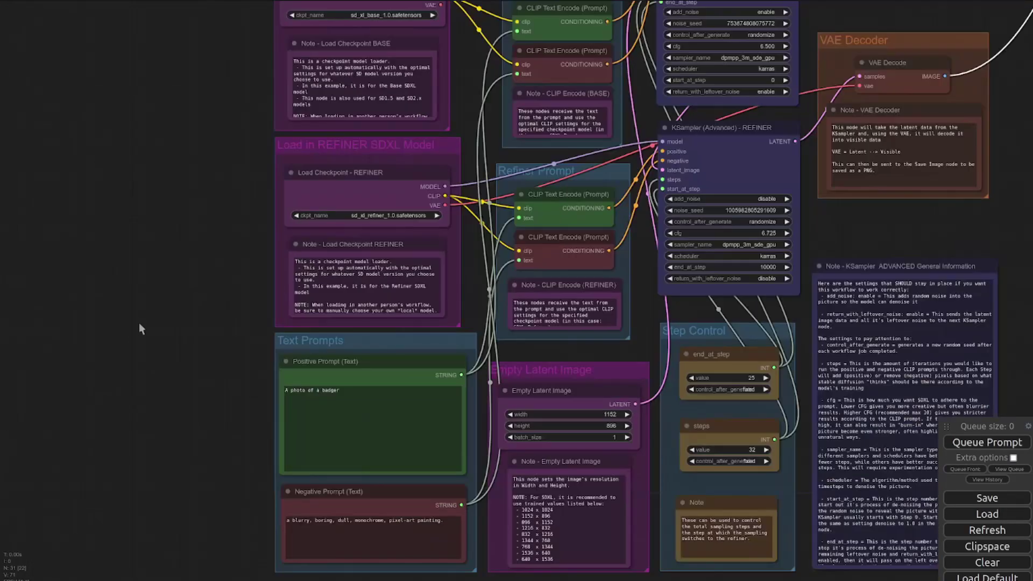
{"action": "left_click_drag", "start_coordinate": [827, 251], "coordinate": [631, 457]}
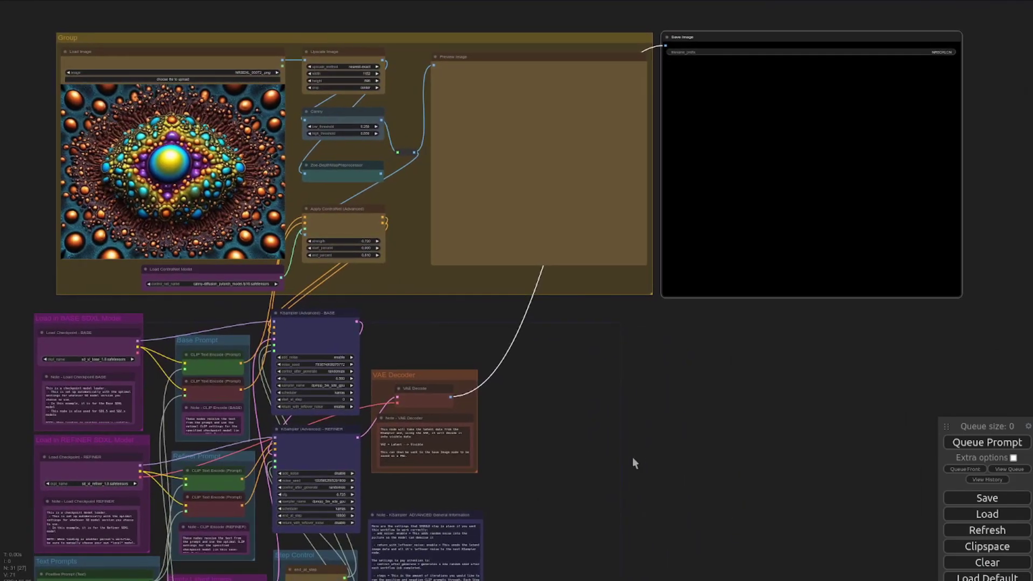
{"action": "left_click", "coordinate": [988, 450]}
{"action": "right_click", "coordinate": [754, 151]}
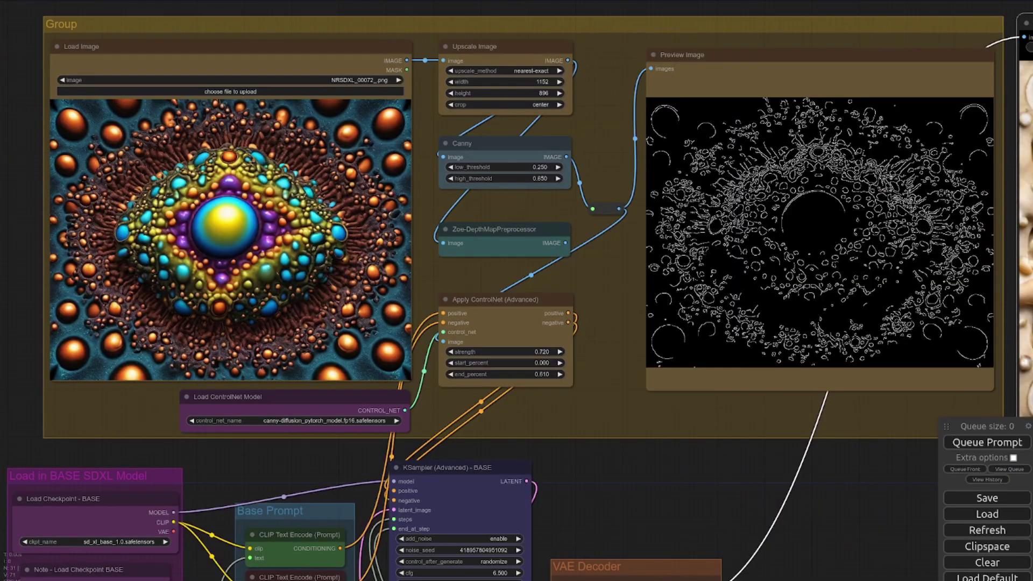
Step: Switch Load ControlNet Model to the depth model and route the Zoe depth map into the ControlNet chain
{"action": "left_click", "coordinate": [228, 422]}
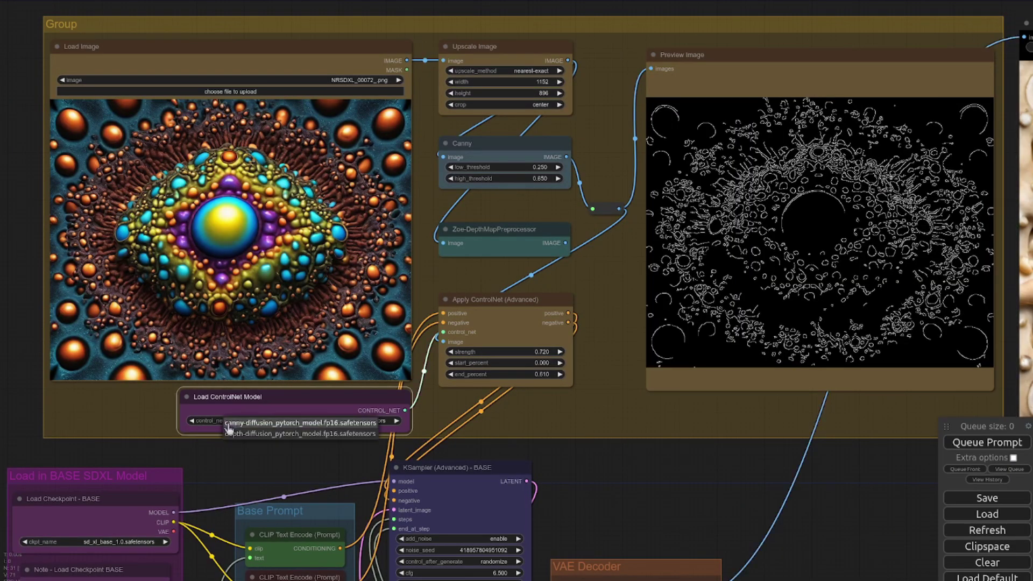
{"action": "left_click", "coordinate": [245, 434]}
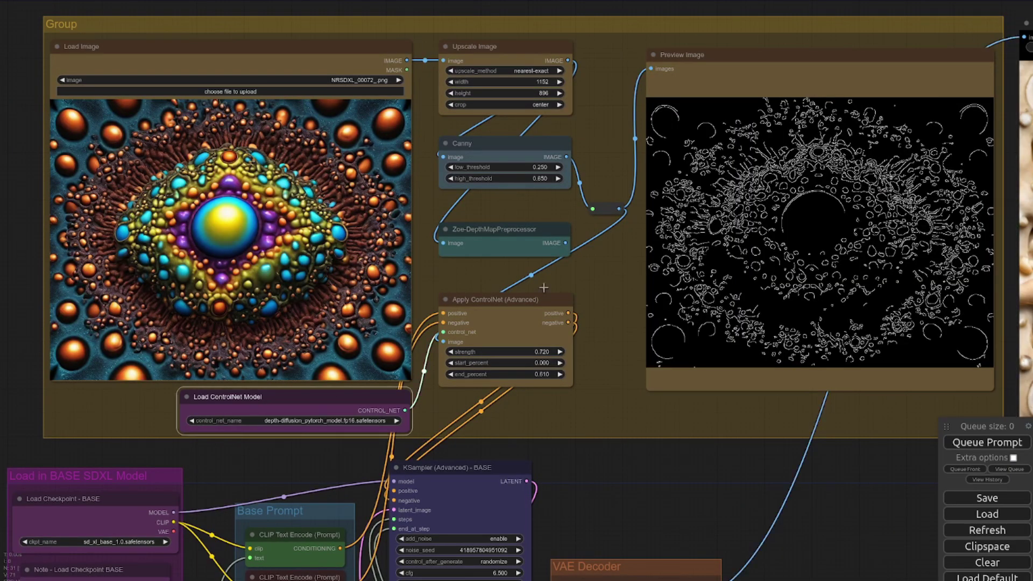
{"action": "left_click_drag", "start_coordinate": [566, 242], "coordinate": [592, 209]}
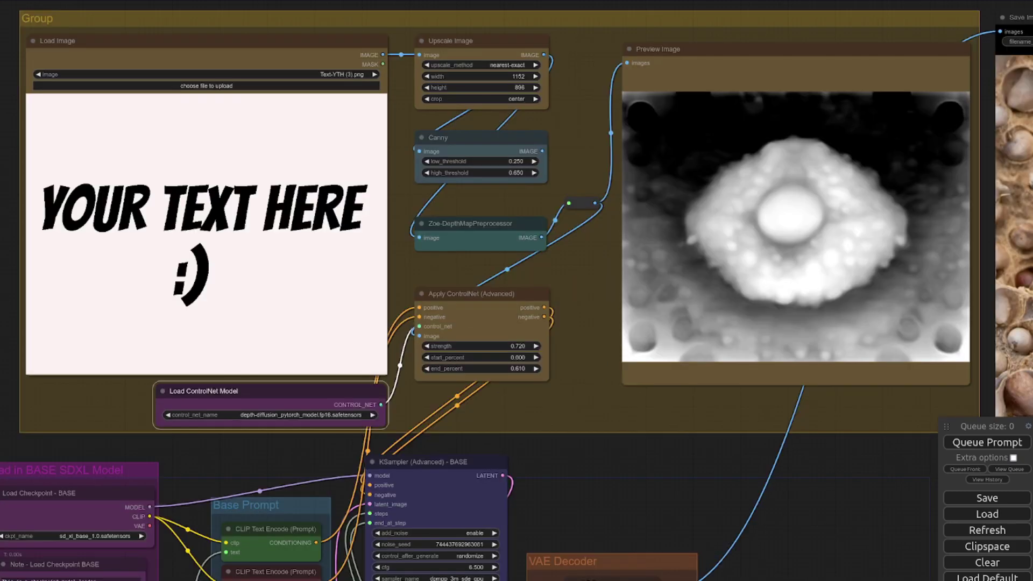
Step: Queue the workflow to generate an image from the YOUR TEXT HERE depth map
{"action": "key", "text": "ctrl+Return"}
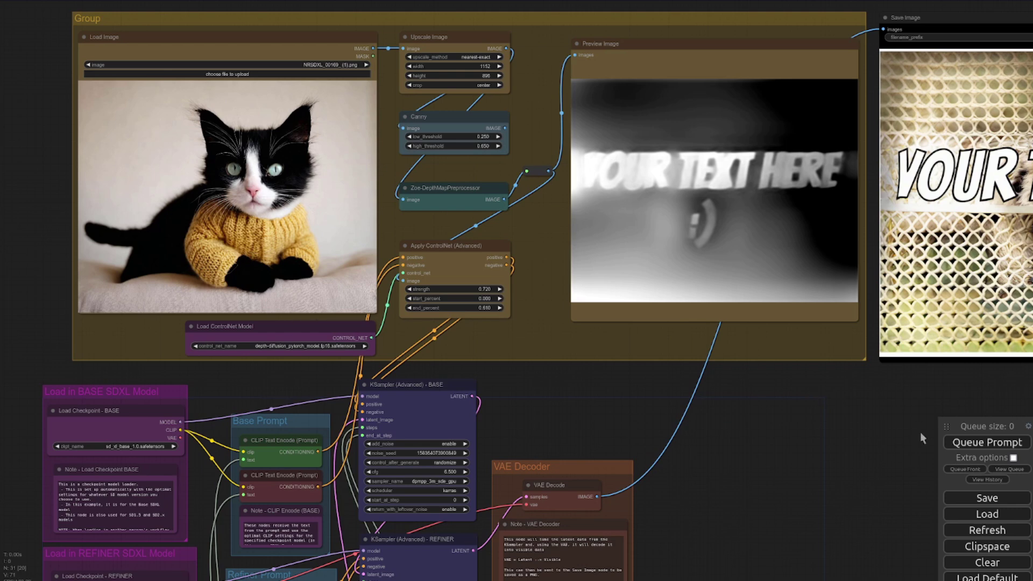
Step: Check the badger prompt, queue the run with the kitten photo's depth map, and view the badger in Save Image
{"action": "left_click_drag", "start_coordinate": [872, 527], "coordinate": [953, 299]}
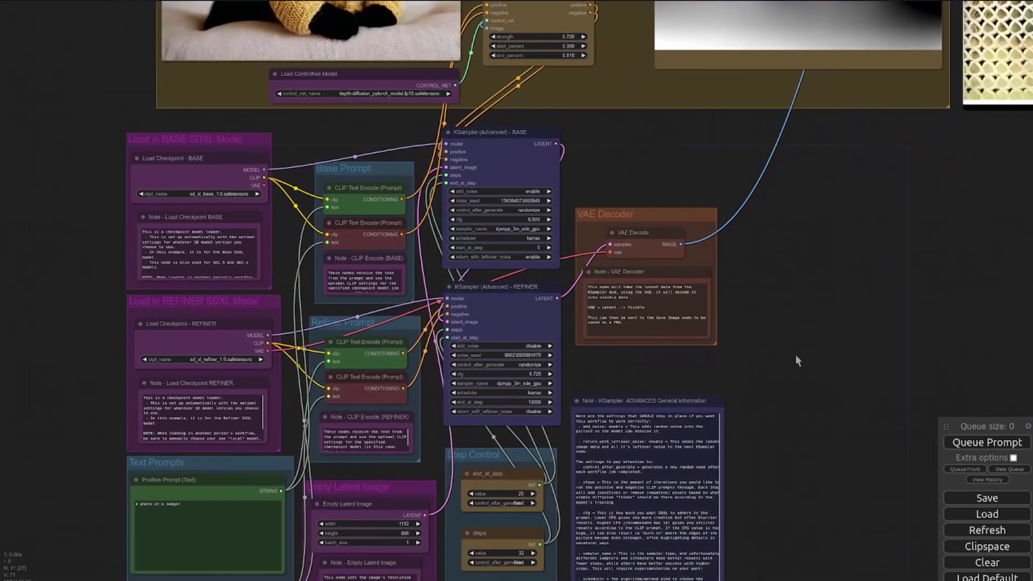
{"action": "scroll", "coordinate": [91, 511], "scroll_direction": "up", "scroll_amount": 1}
{"action": "scroll", "coordinate": [95, 512], "scroll_direction": "up", "scroll_amount": 7}
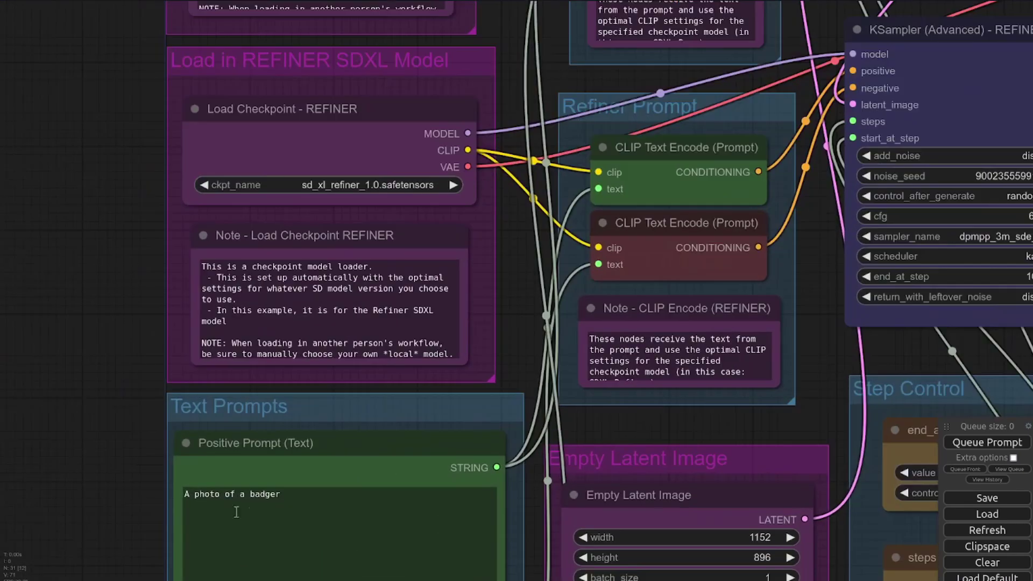
{"action": "scroll", "coordinate": [11, 372], "scroll_direction": "down", "scroll_amount": 3}
{"action": "scroll", "coordinate": [11, 373], "scroll_direction": "down", "scroll_amount": 5}
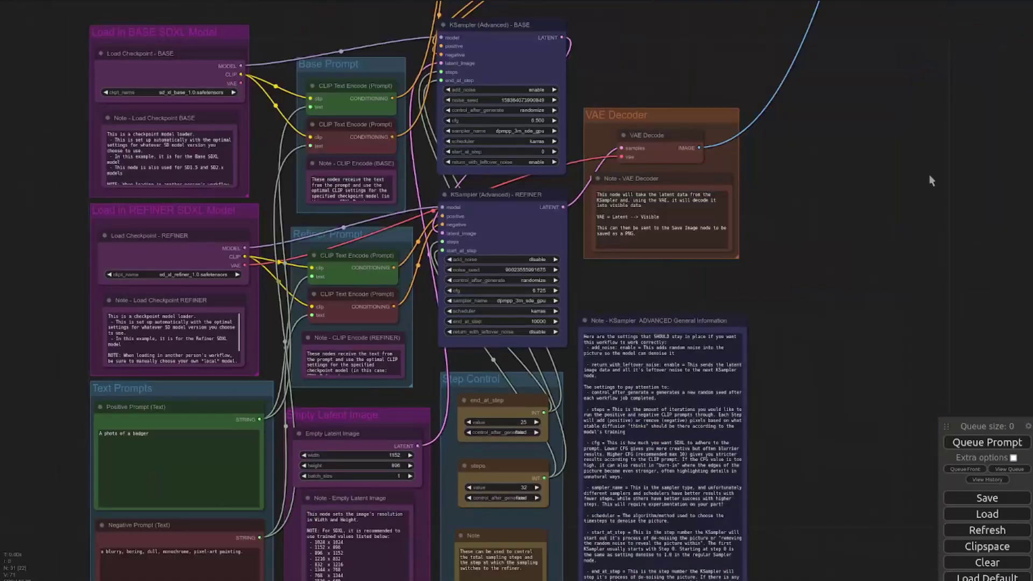
{"action": "left_click_drag", "start_coordinate": [928, 174], "coordinate": [924, 555]}
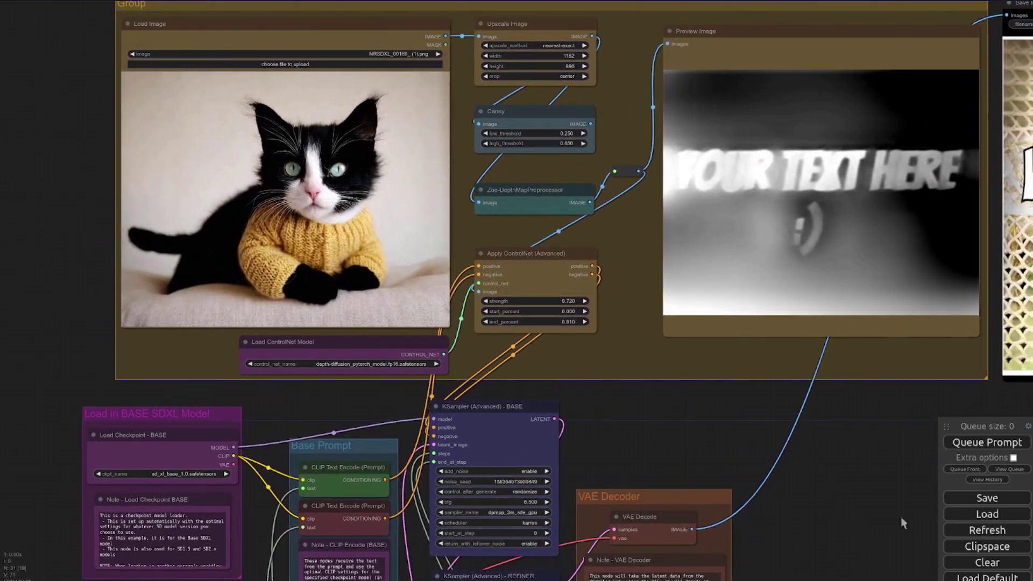
{"action": "left_click", "coordinate": [994, 447]}
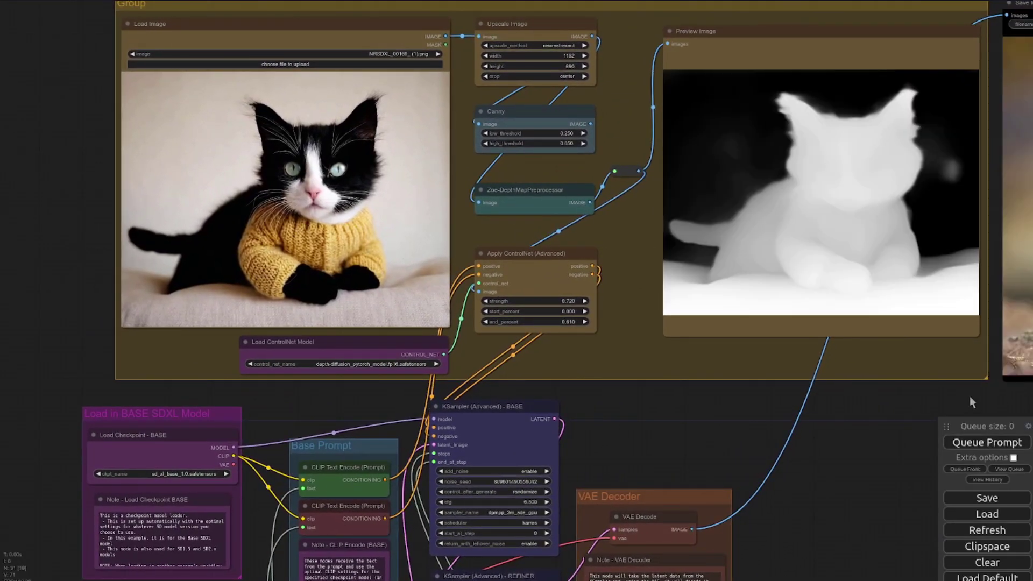
{"action": "left_click_drag", "start_coordinate": [969, 396], "coordinate": [476, 442]}
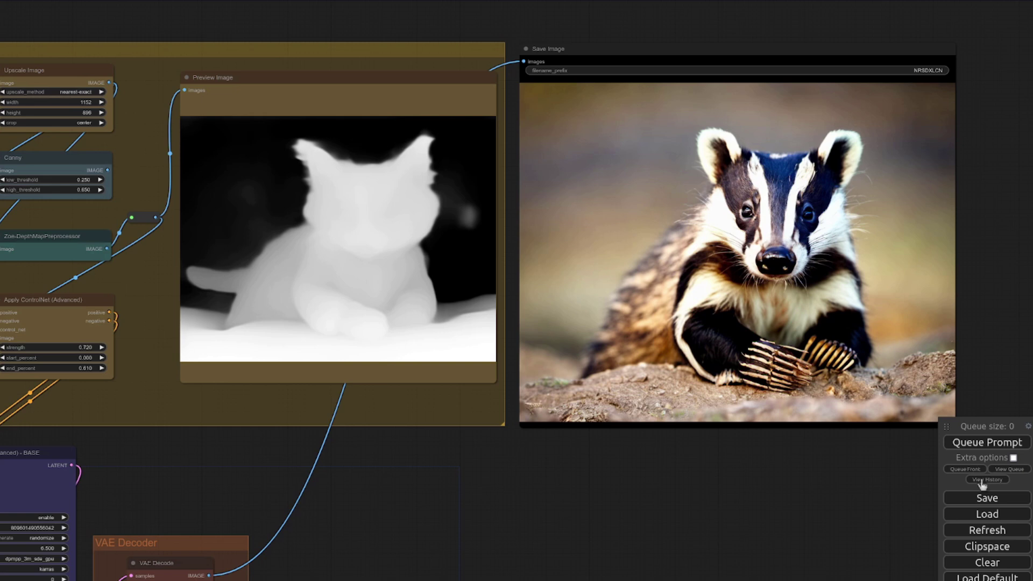
{"action": "left_click_drag", "start_coordinate": [438, 510], "coordinate": [743, 501]}
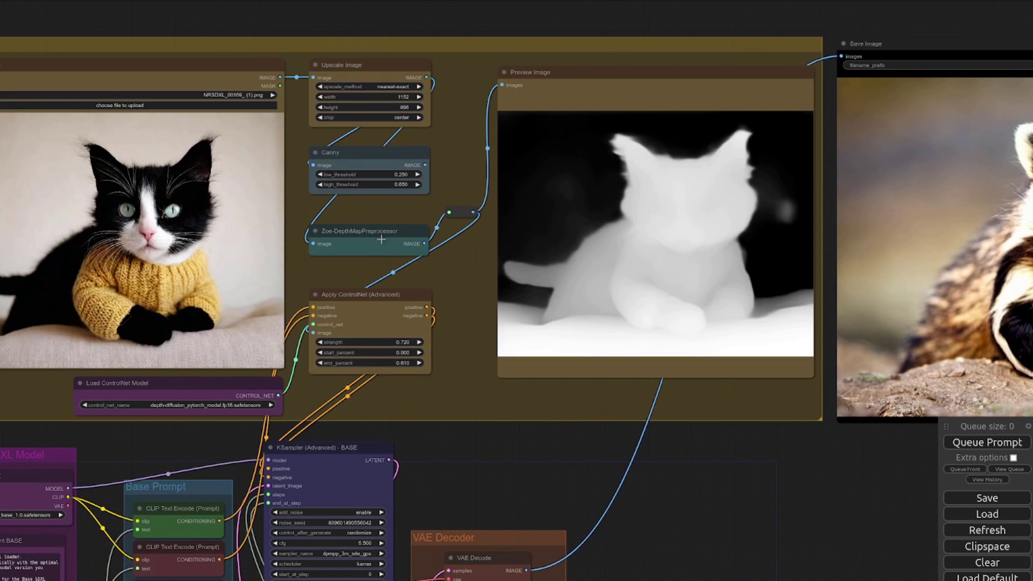
{"action": "scroll", "coordinate": [381, 239], "scroll_direction": "up", "scroll_amount": 2}
{"action": "left_click_drag", "start_coordinate": [753, 511], "coordinate": [289, 526]}
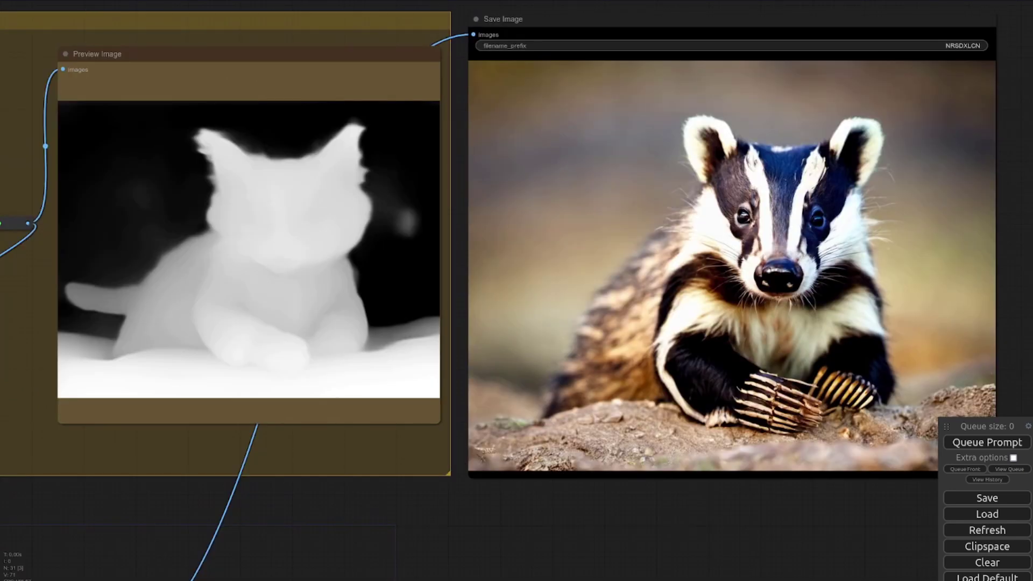